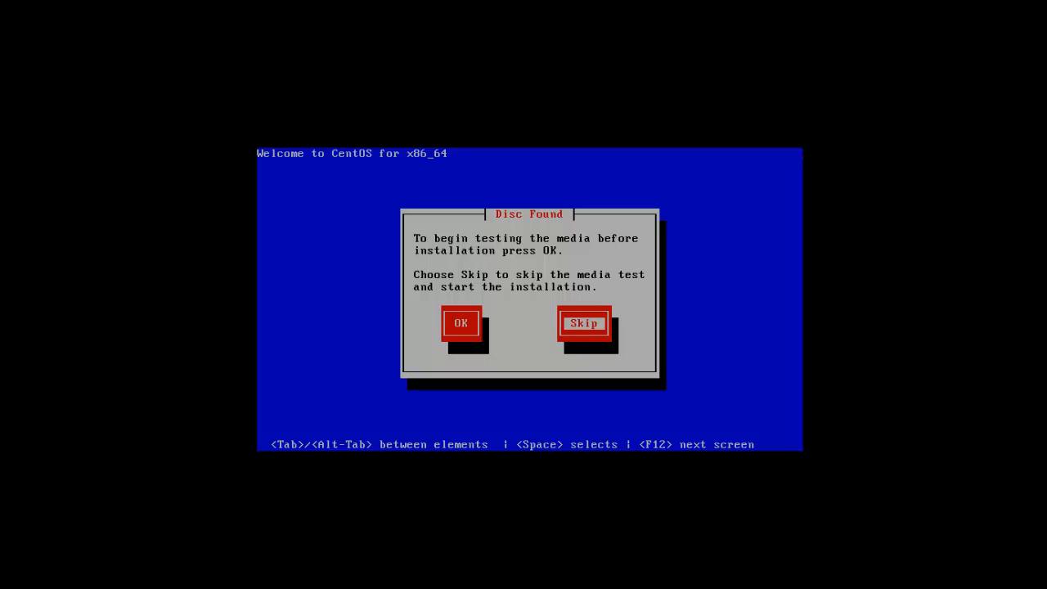
Step: Skip the media test and continue past the CentOS 6 welcome screen
key("Return")
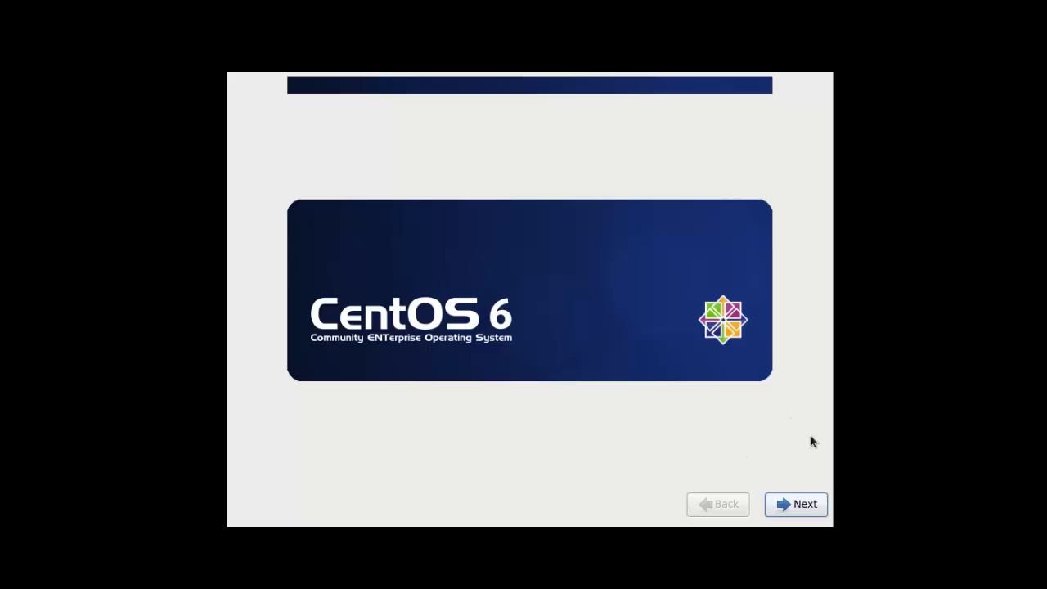
left_click(796, 504)
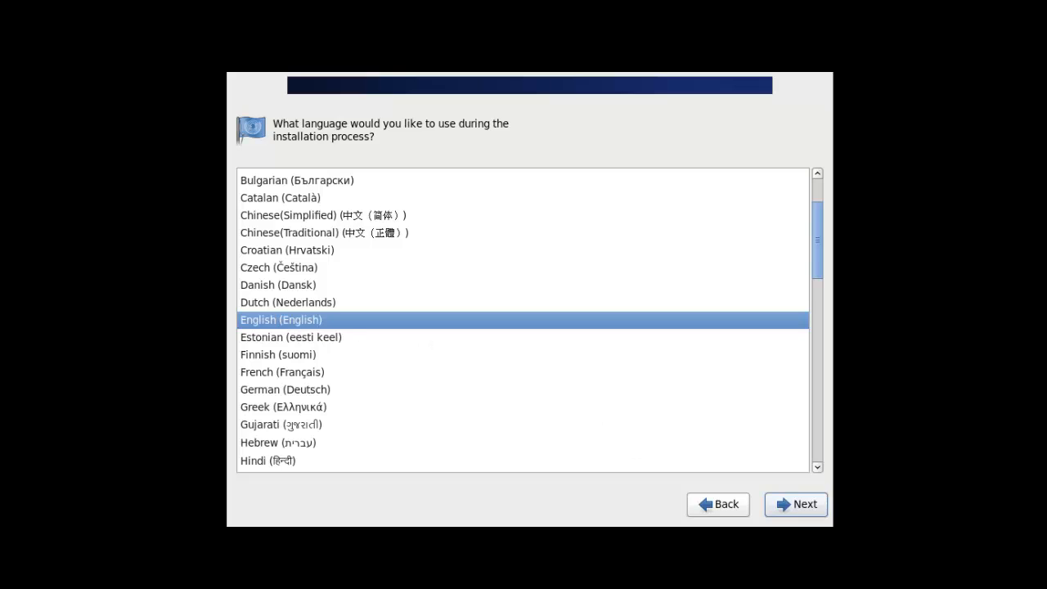
Step: Keep English as the installation language and U.S. English as the keyboard layout
left_click(790, 502)
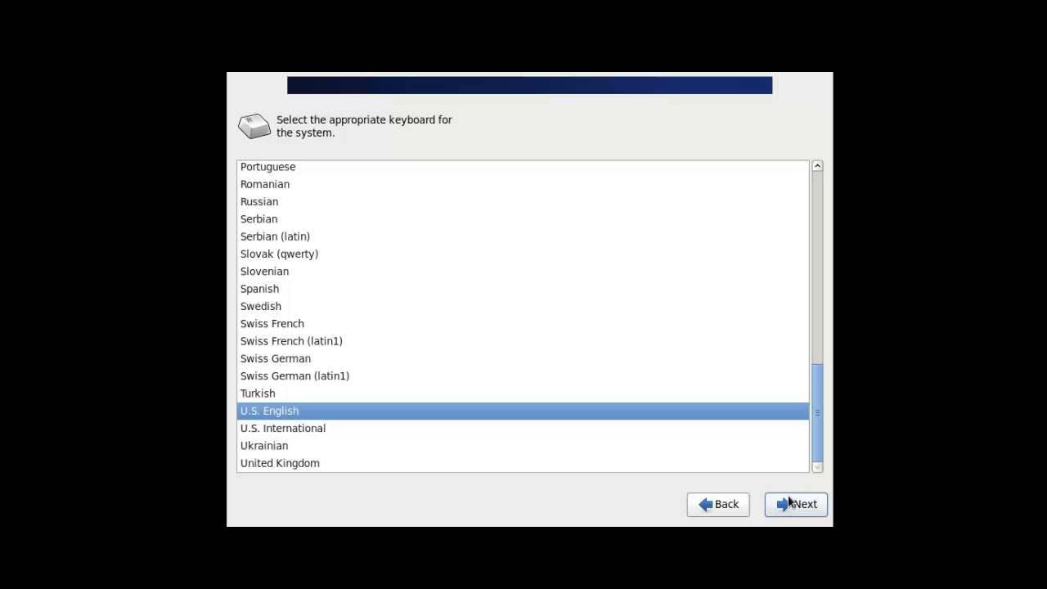
left_click(793, 505)
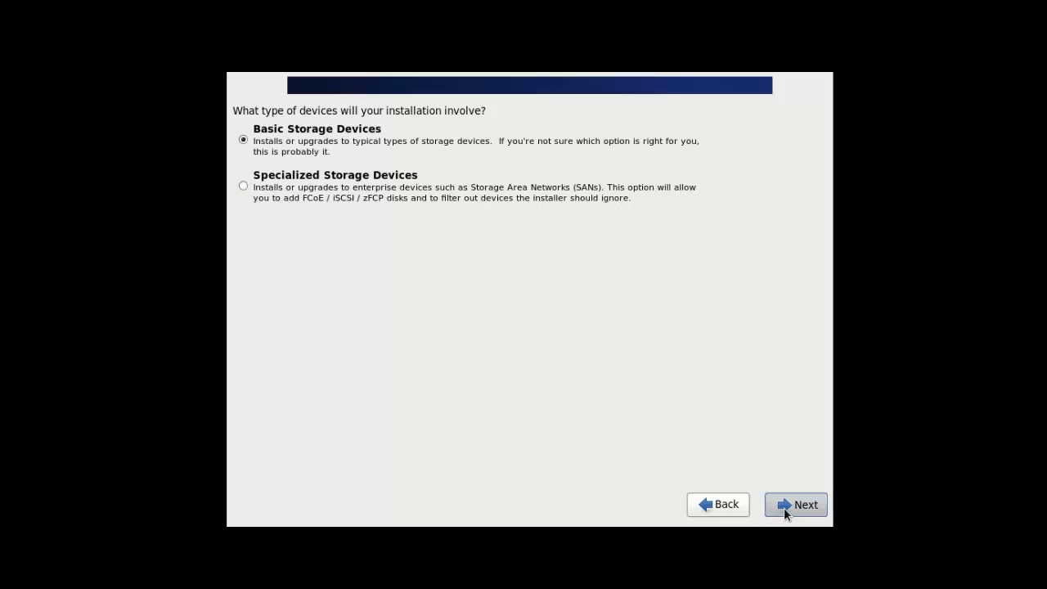
Step: Choose Basic Storage Devices and agree to discard any data on the virtual disk
left_click(783, 507)
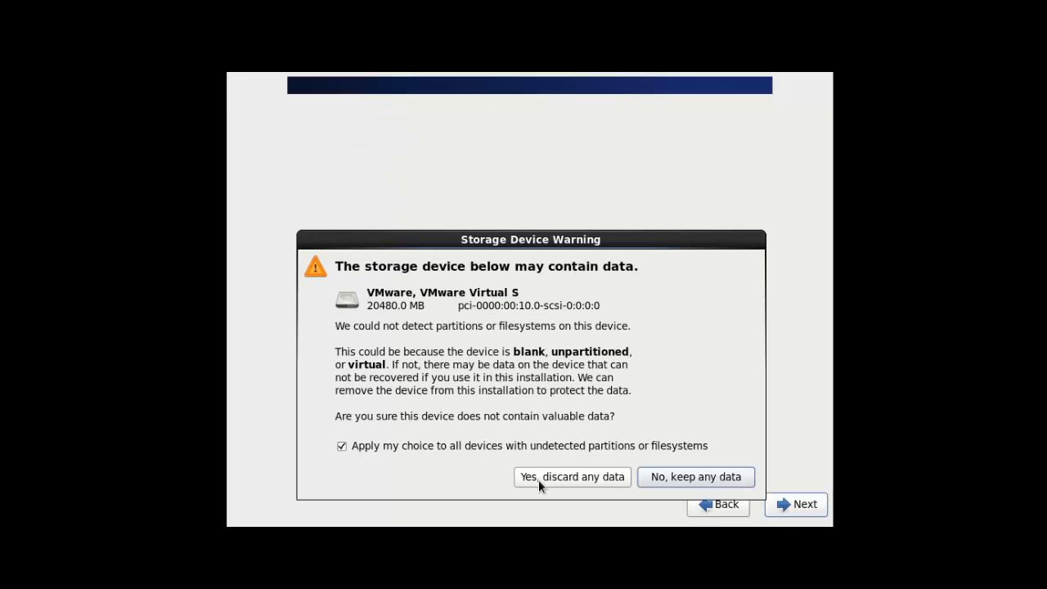
left_click(538, 481)
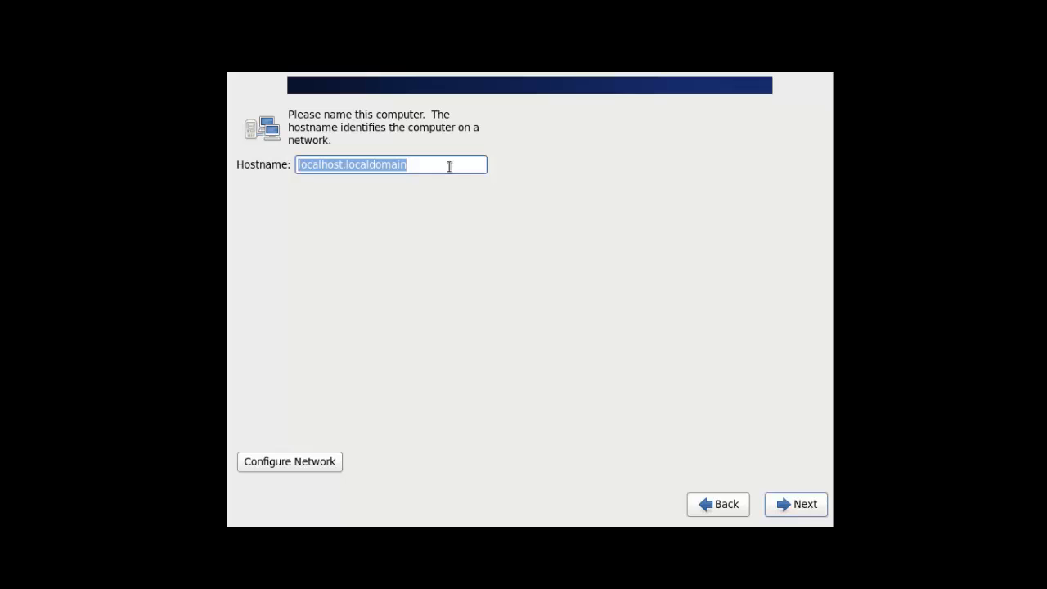
Step: Set the computer's hostname to linuxhelp.com and continue
type("linux")
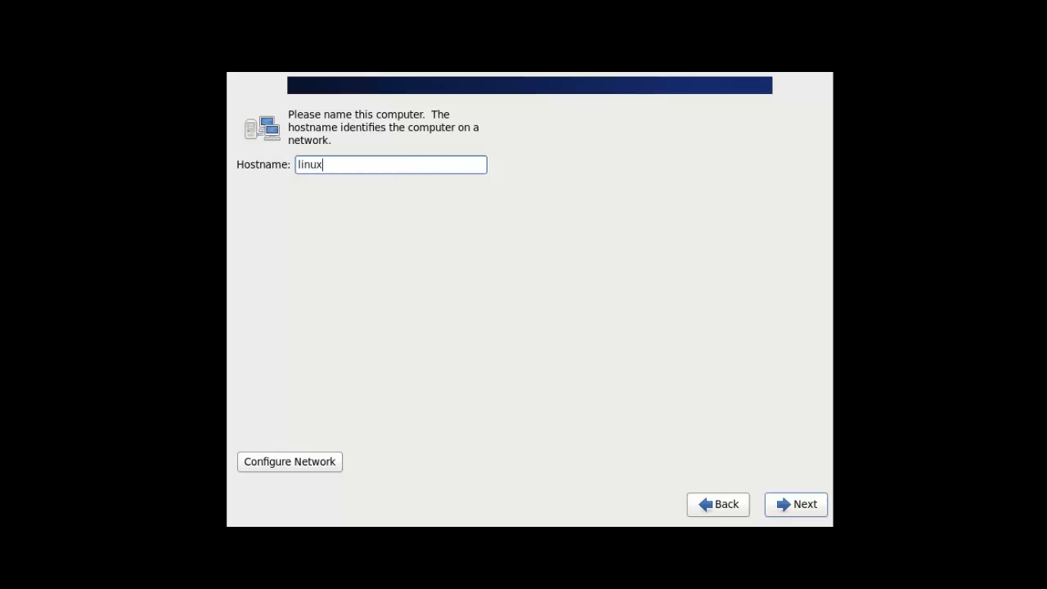
type("help.com")
left_click_drag(347, 166, 376, 169)
left_click(377, 172)
key("Home")
left_click(792, 505)
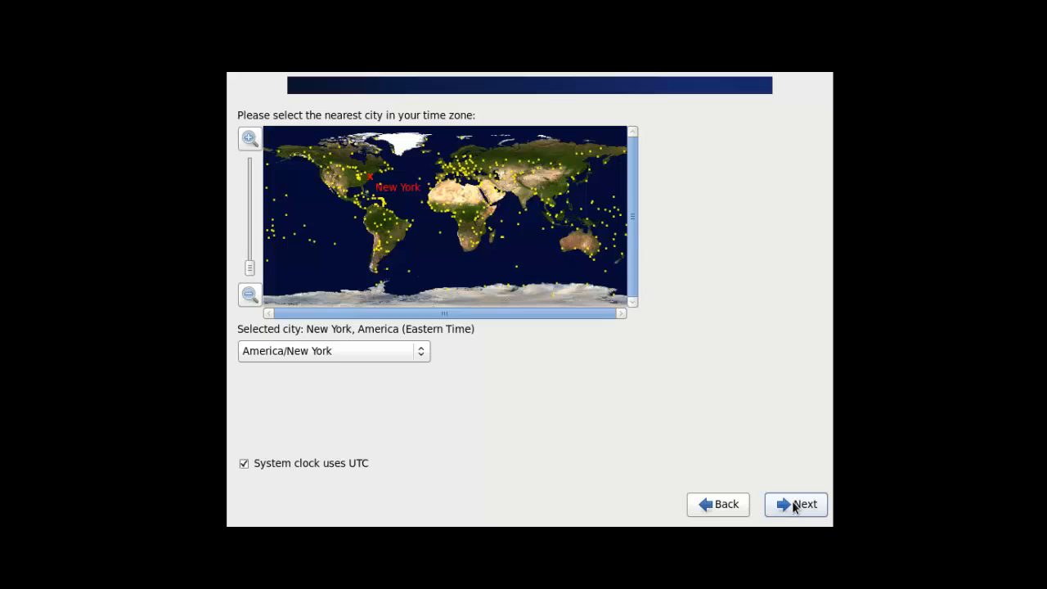
Step: Select Kolkata, Asia as the time zone and continue
left_click(462, 202)
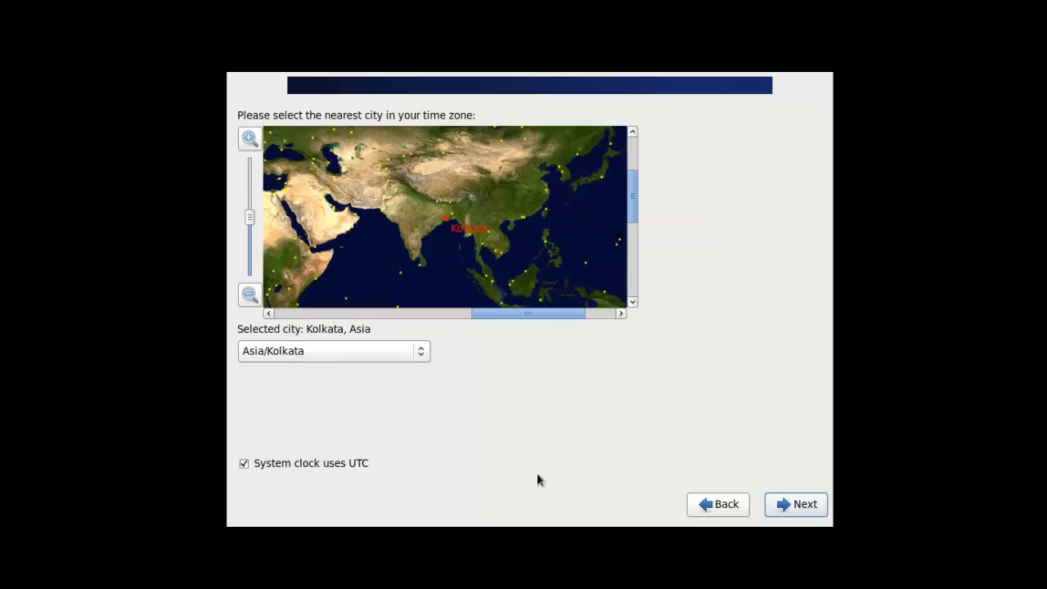
left_click(784, 505)
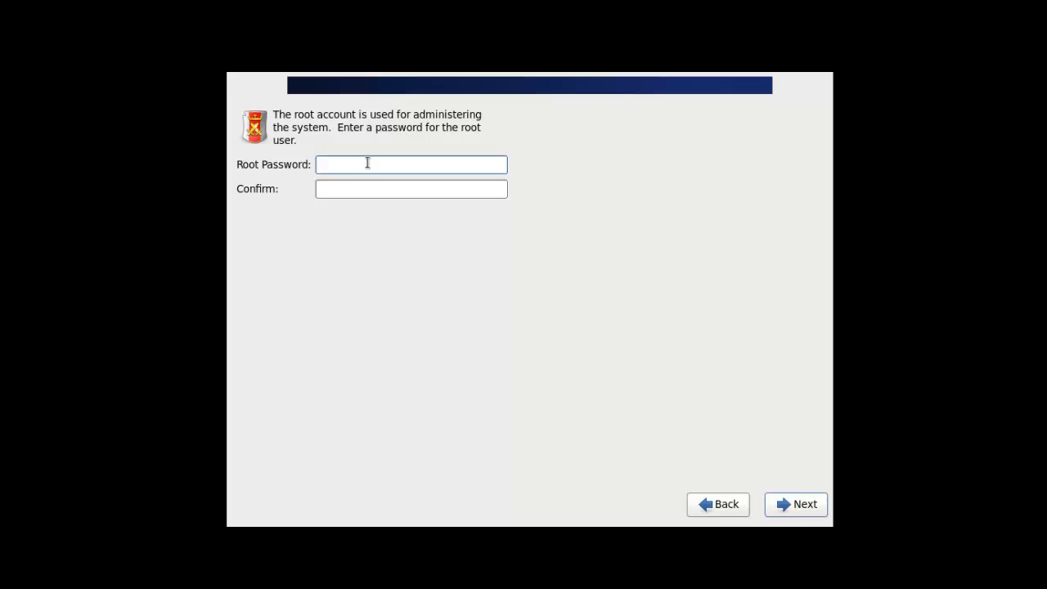
Step: Enter and confirm the root password, accepting it despite the weak-password warning
type("12345678")
key("Tab")
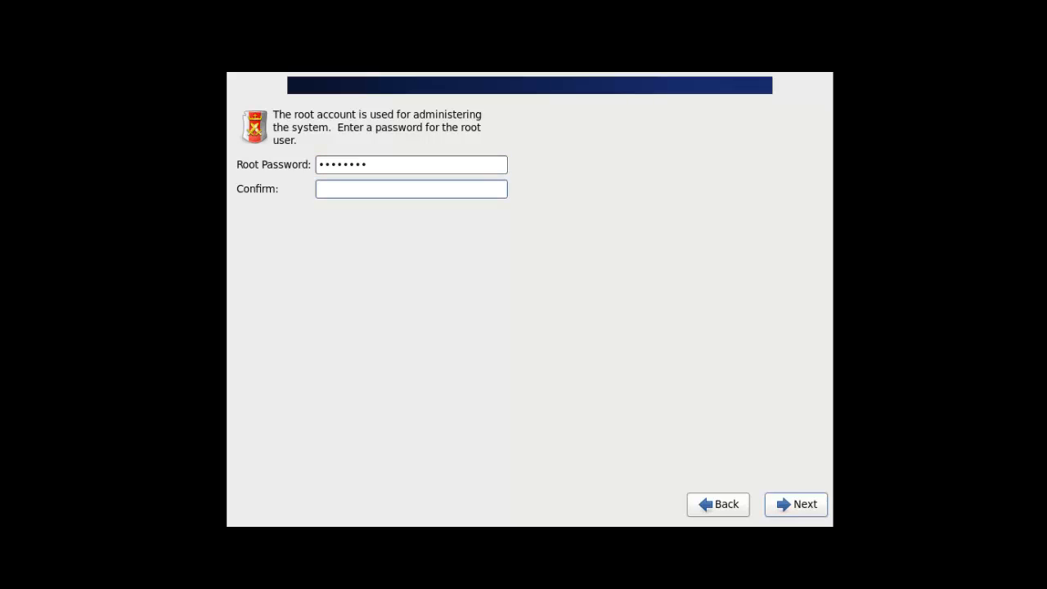
type("12345678")
left_click(803, 505)
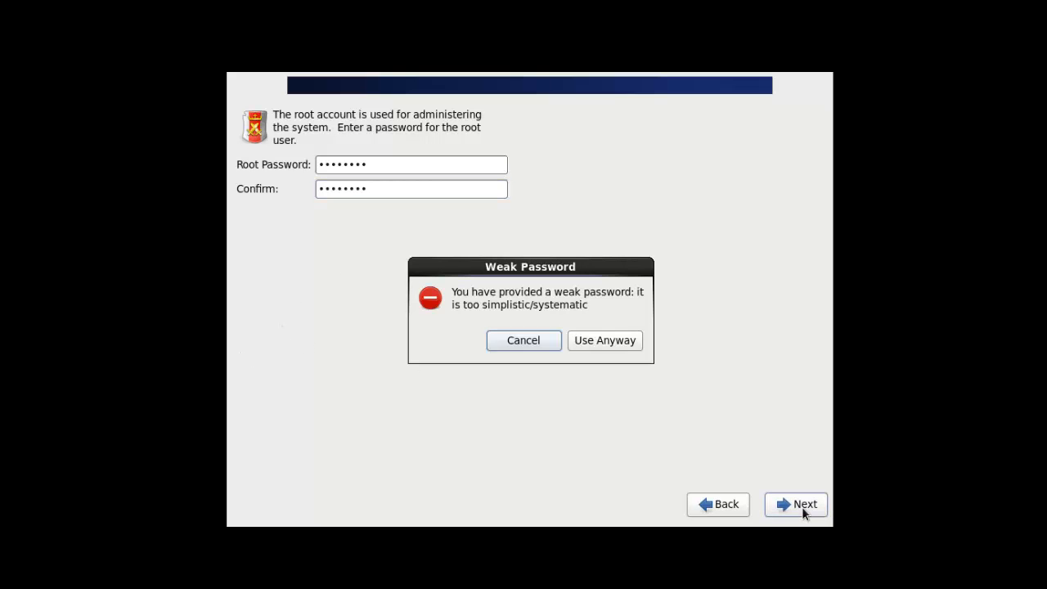
left_click(607, 338)
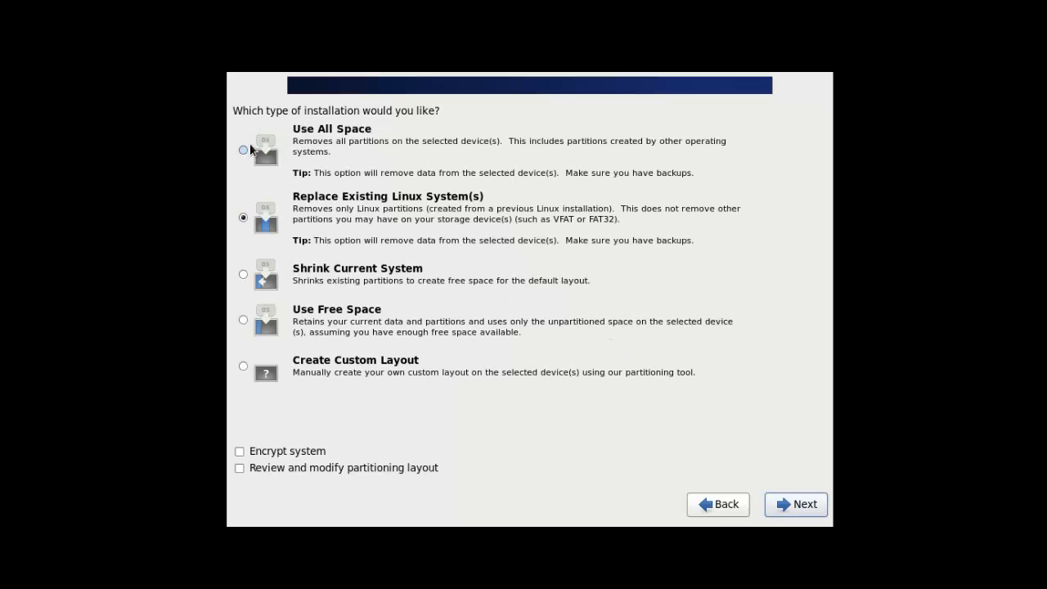
Step: Choose Create Custom Layout as the installation type and continue
left_click(243, 370)
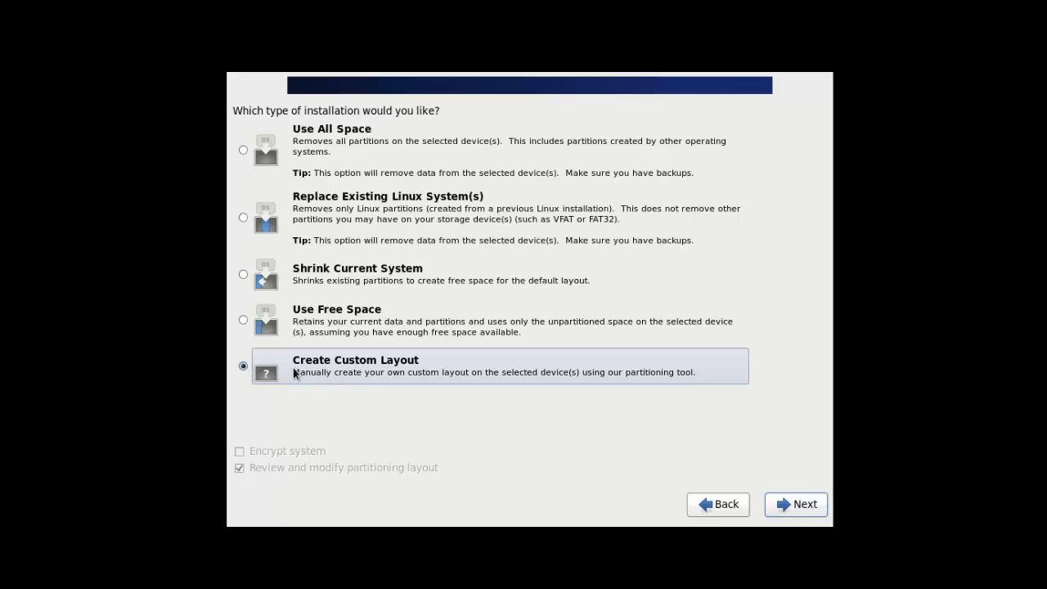
left_click(804, 504)
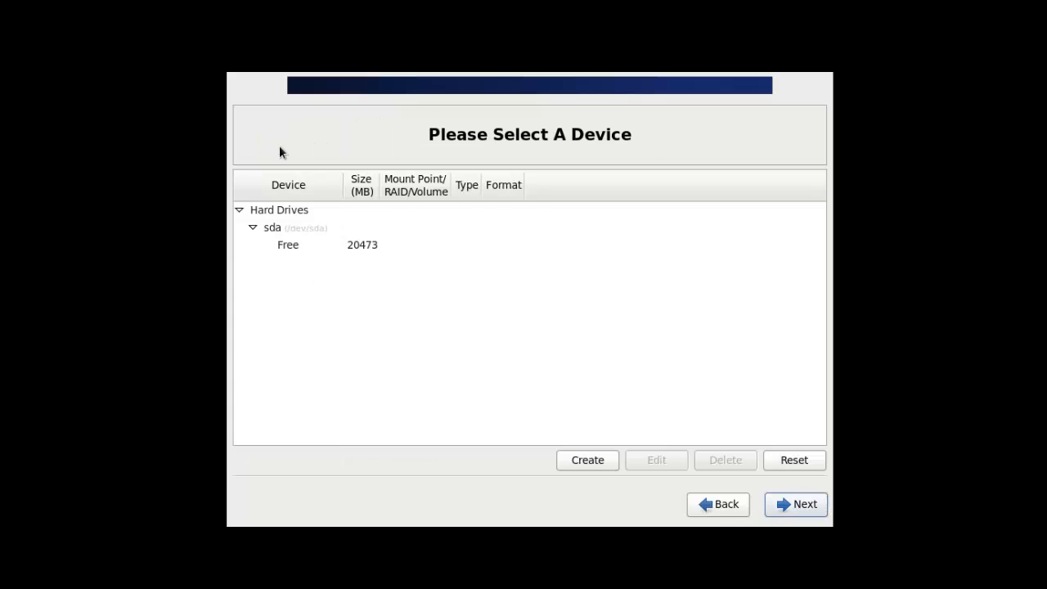
Step: Create a 300 MB ext4 standard partition mounted at /boot in the free space
left_click(360, 248)
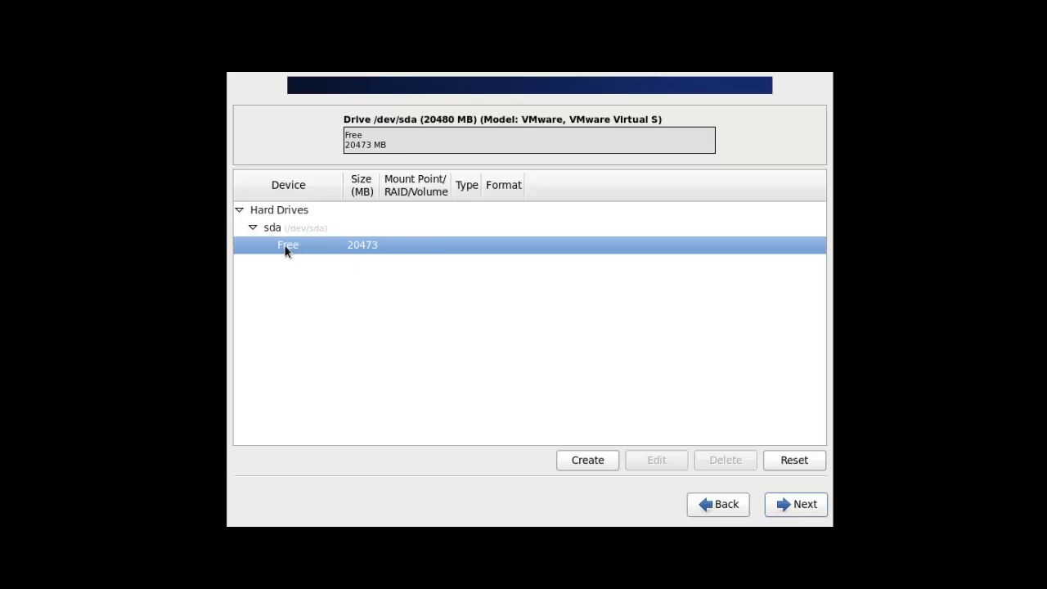
left_click(604, 468)
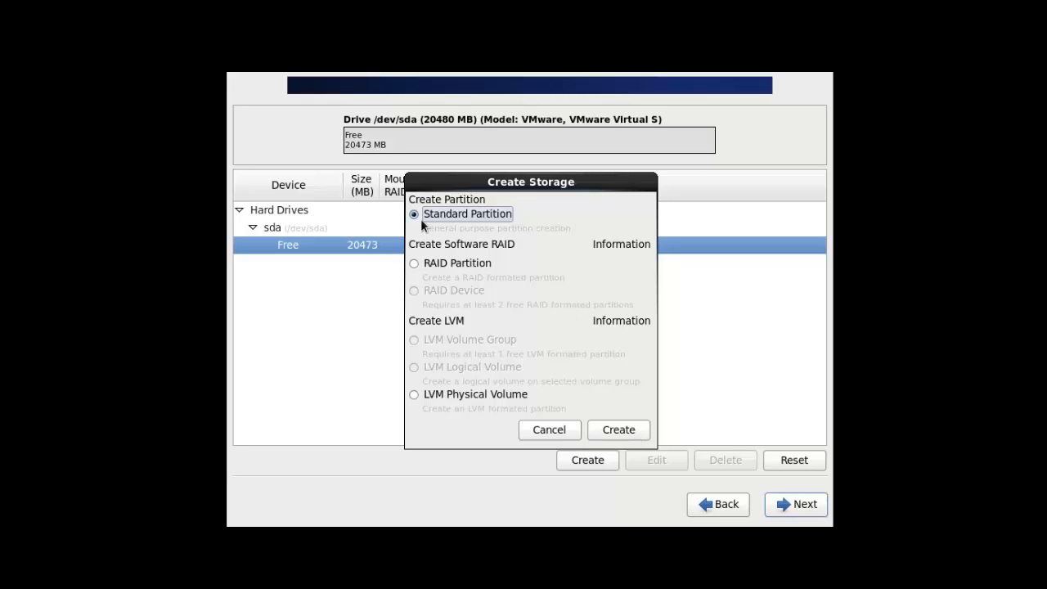
left_click(619, 431)
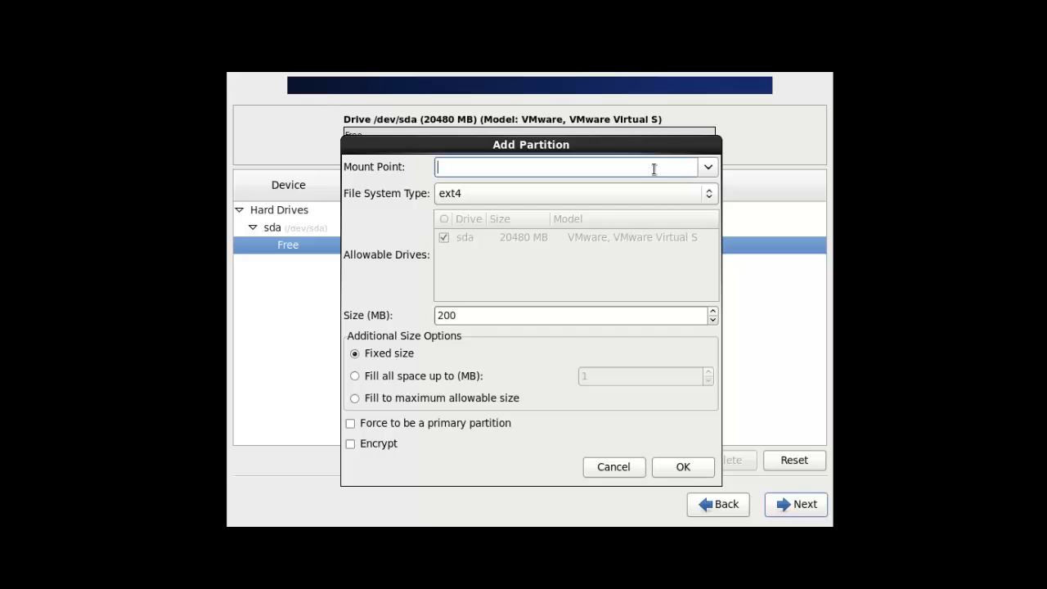
left_click(708, 168)
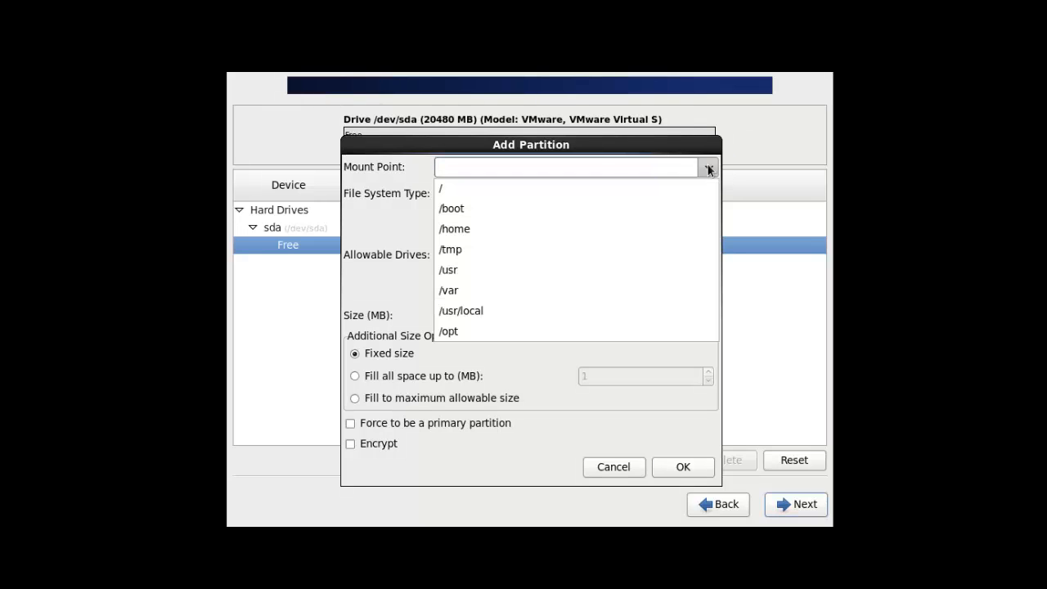
left_click(466, 211)
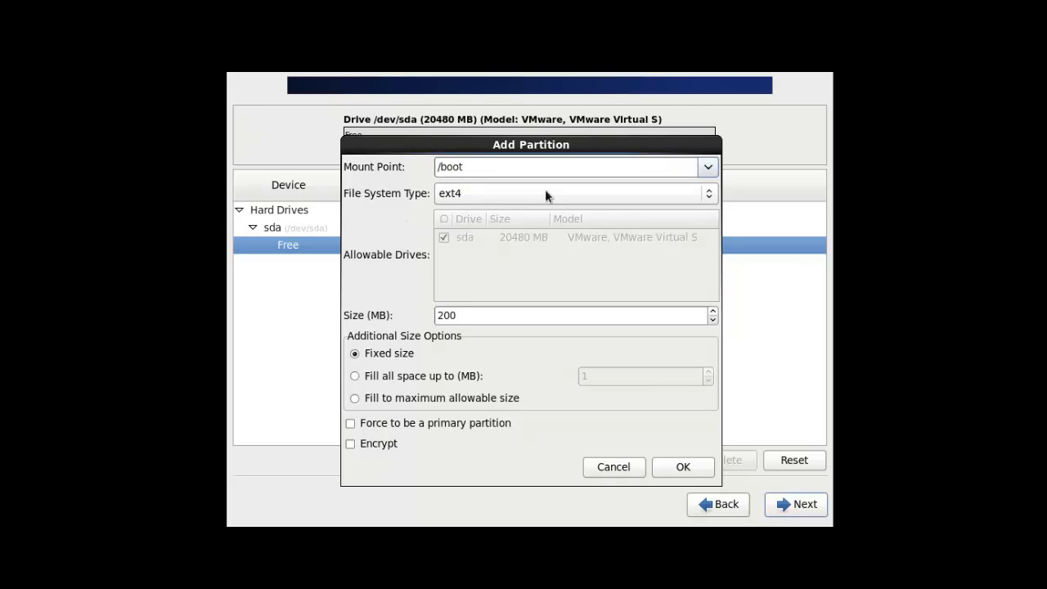
left_click(710, 194)
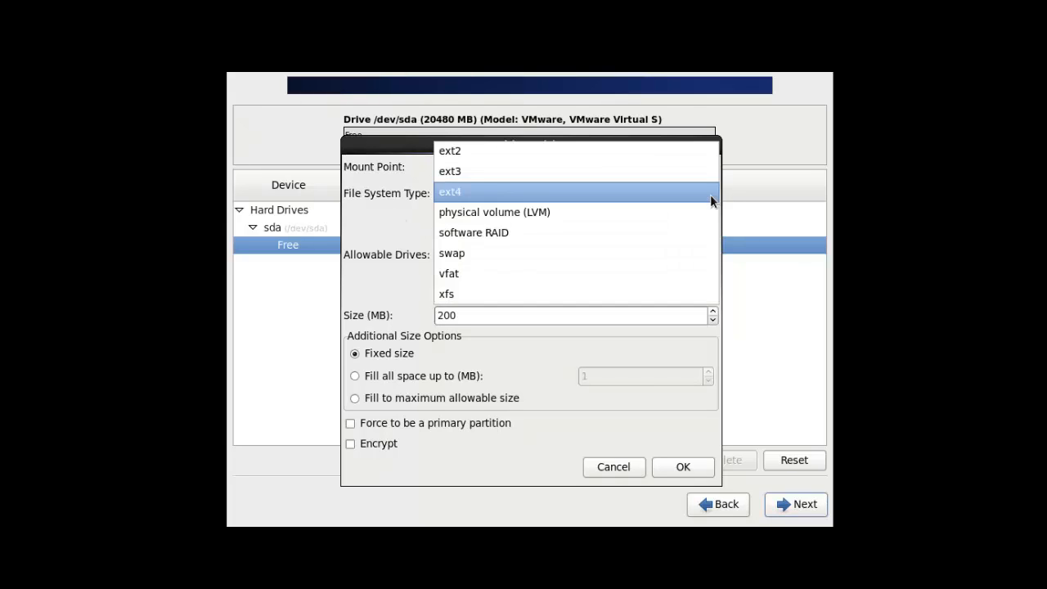
left_click(480, 194)
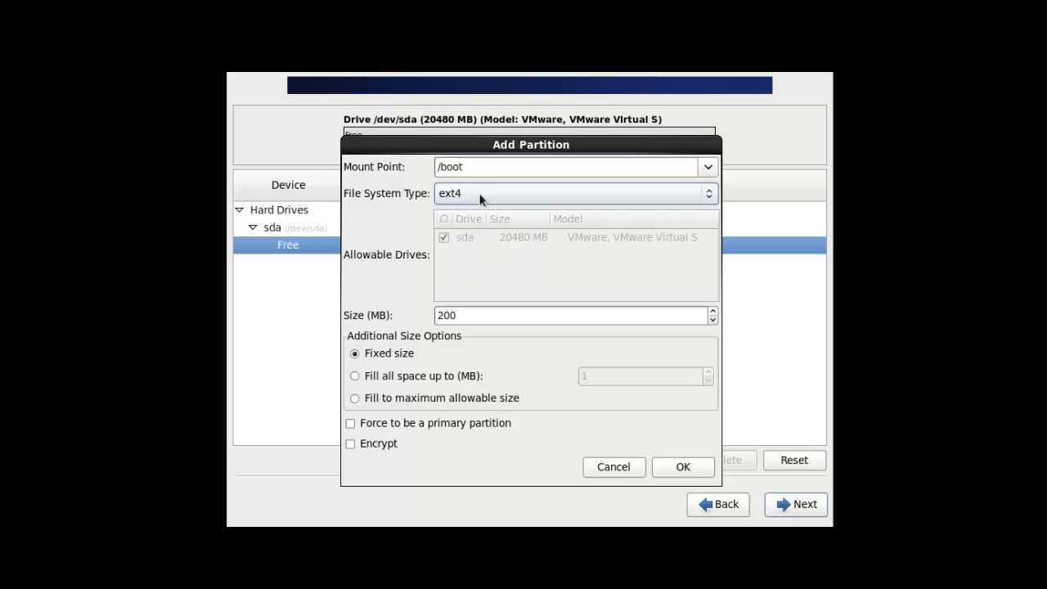
left_click(479, 315)
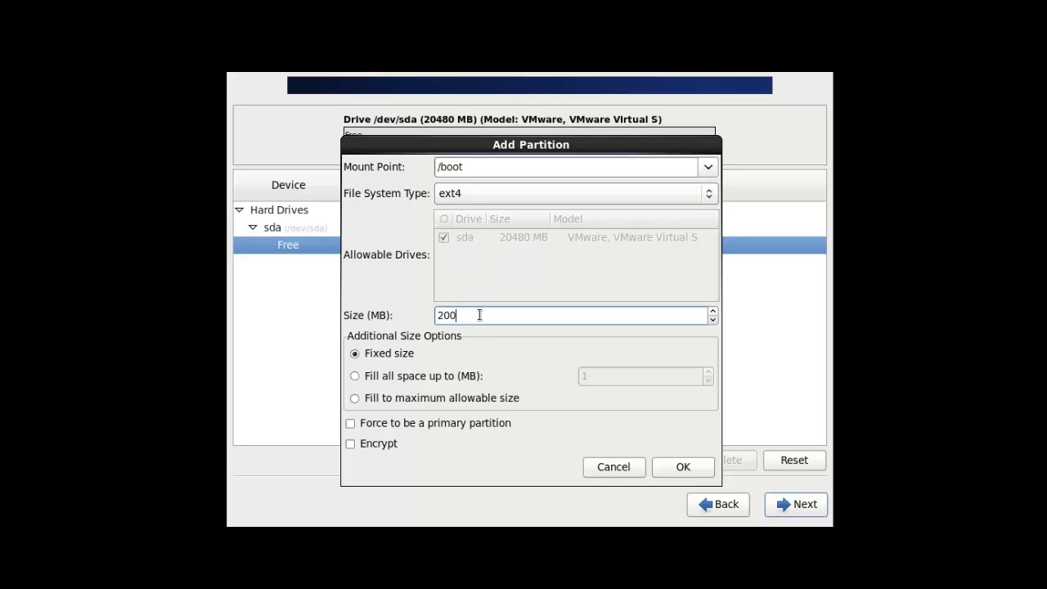
left_click(447, 315)
key("BackSpace")
type("3")
left_click(683, 467)
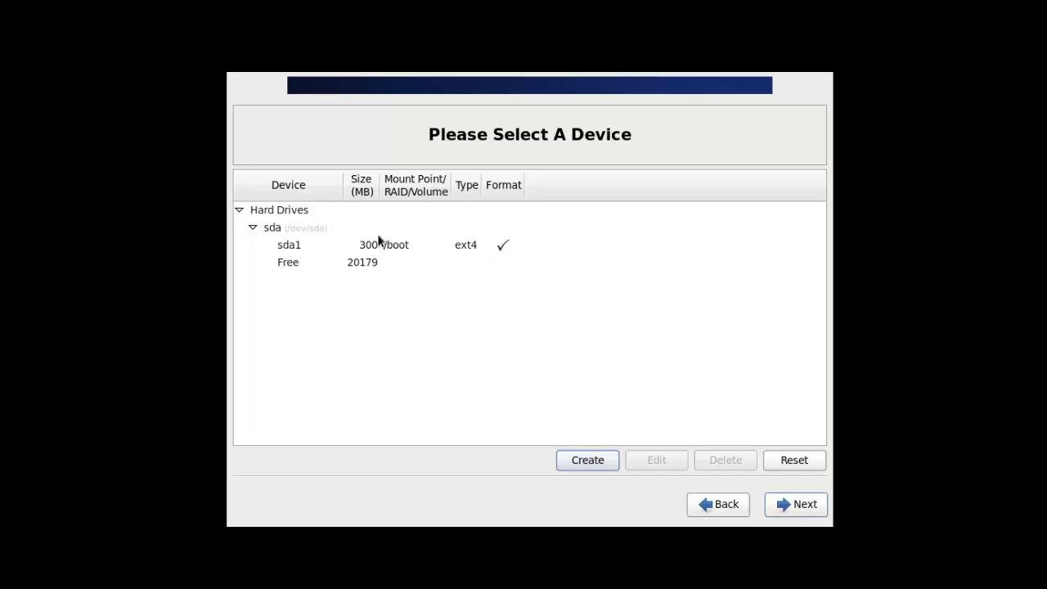
Step: Create a 2000 MB swap standard partition in the remaining free space
left_click(367, 266)
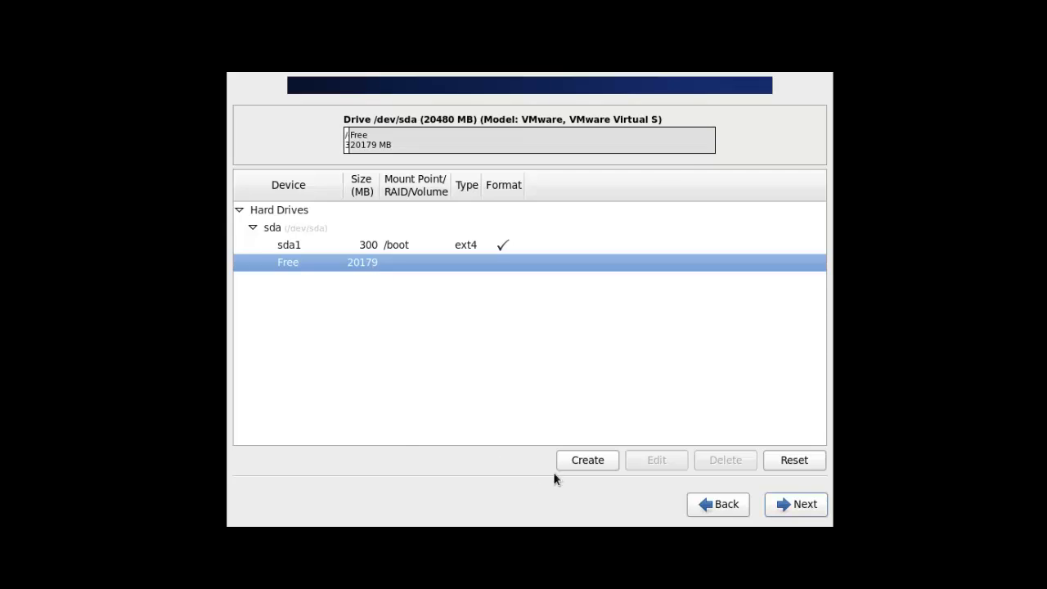
left_click(576, 463)
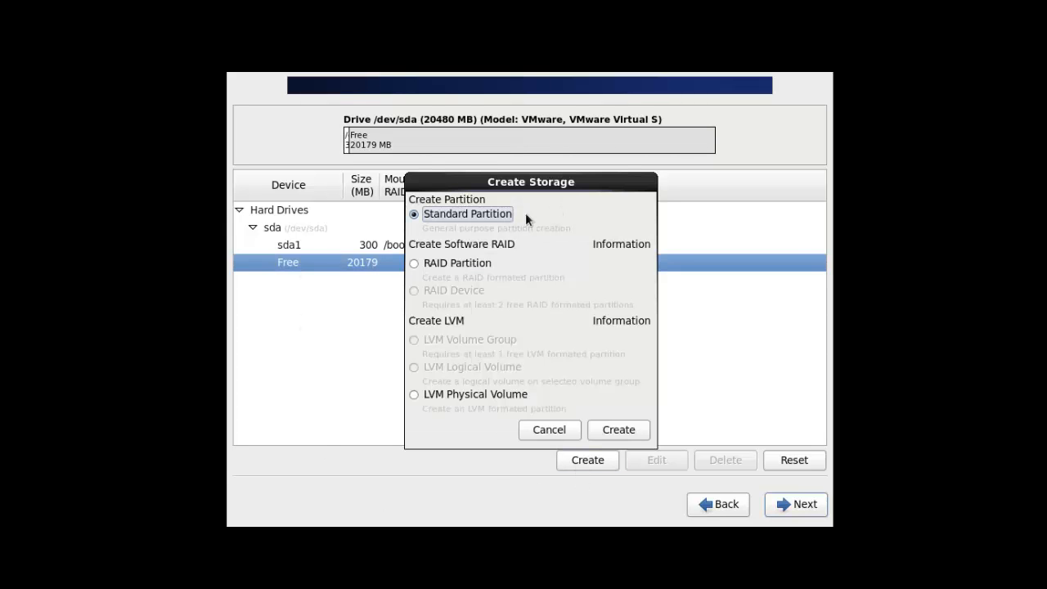
left_click(624, 426)
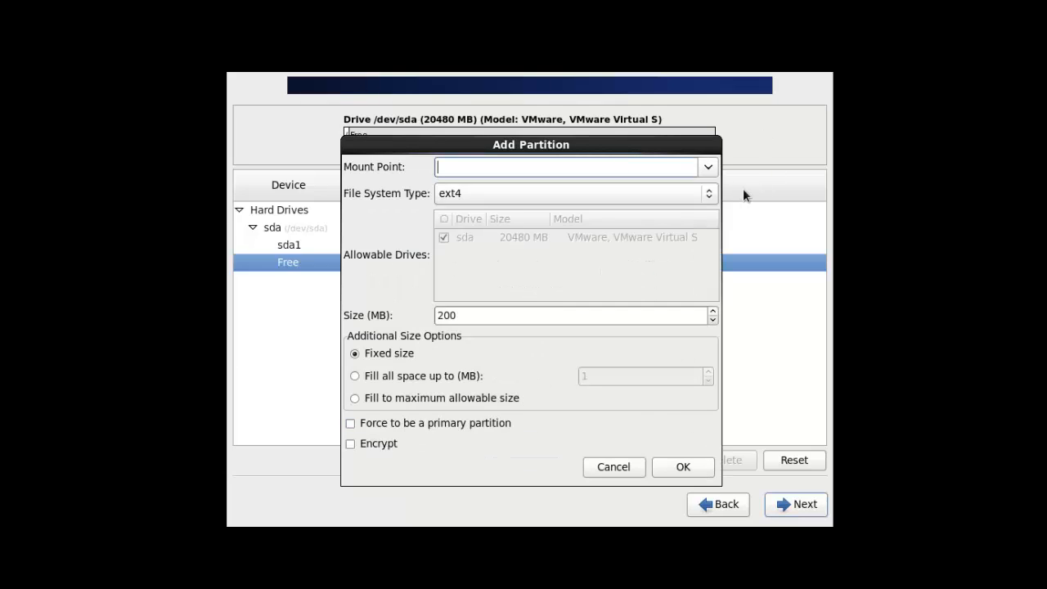
left_click(708, 191)
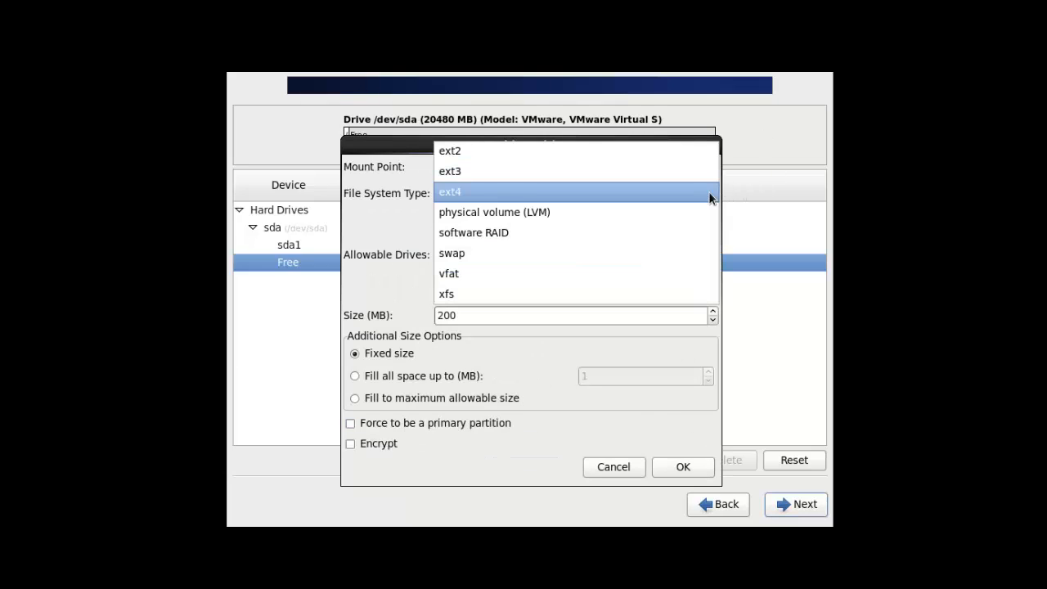
left_click(544, 245)
left_click(479, 317)
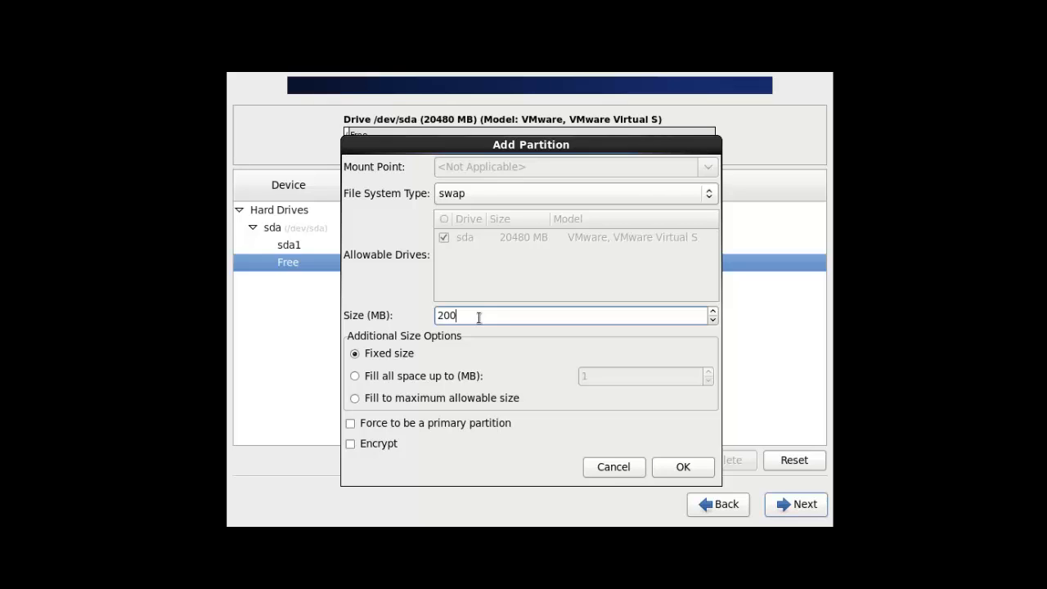
key("Down")
key("BackSpace")
key("BackSpace")
key("BackSpace")
type("2000")
left_click(684, 469)
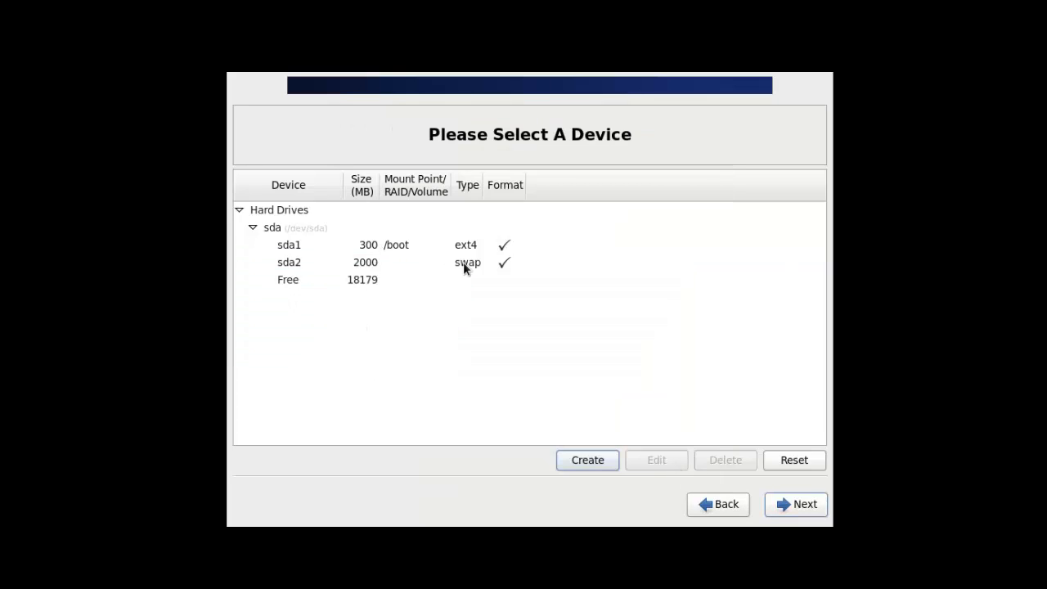
Step: Create an ext4 standard partition mounted at / in the remaining free space, set to fill the maximum allowable size
left_click(353, 278)
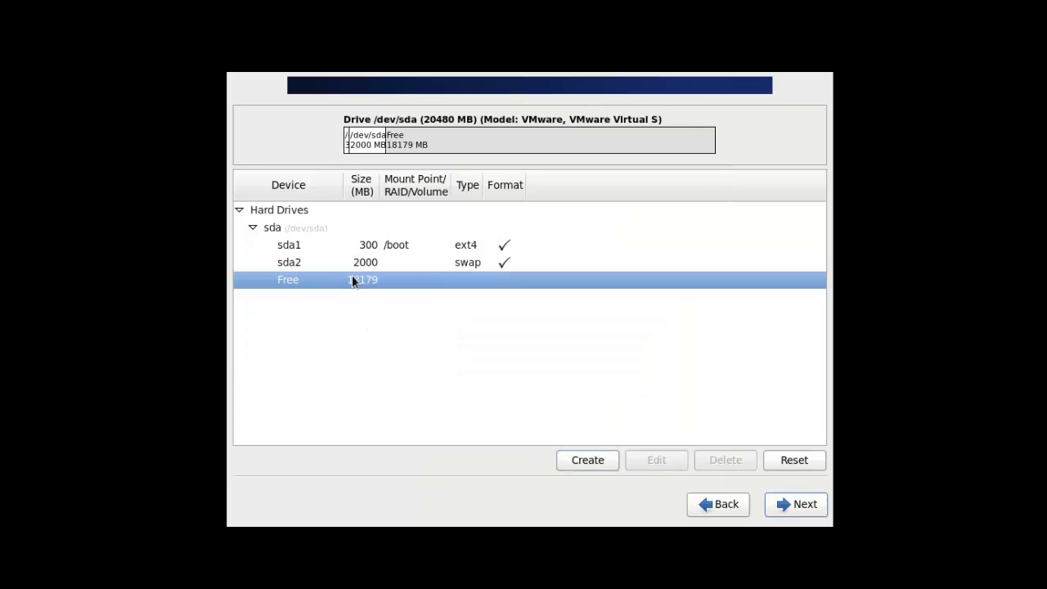
left_click(597, 458)
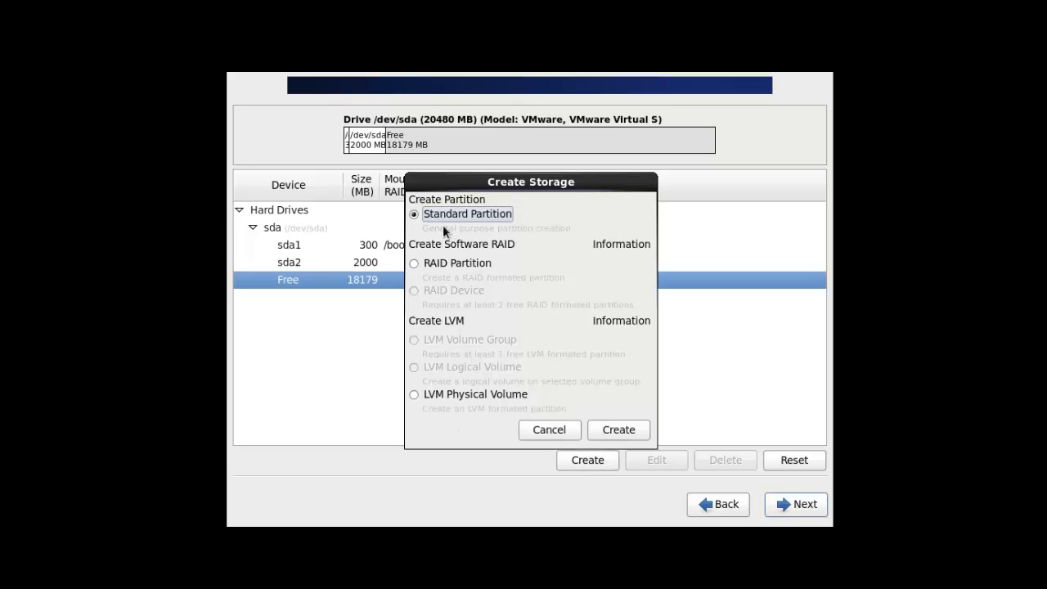
left_click(626, 430)
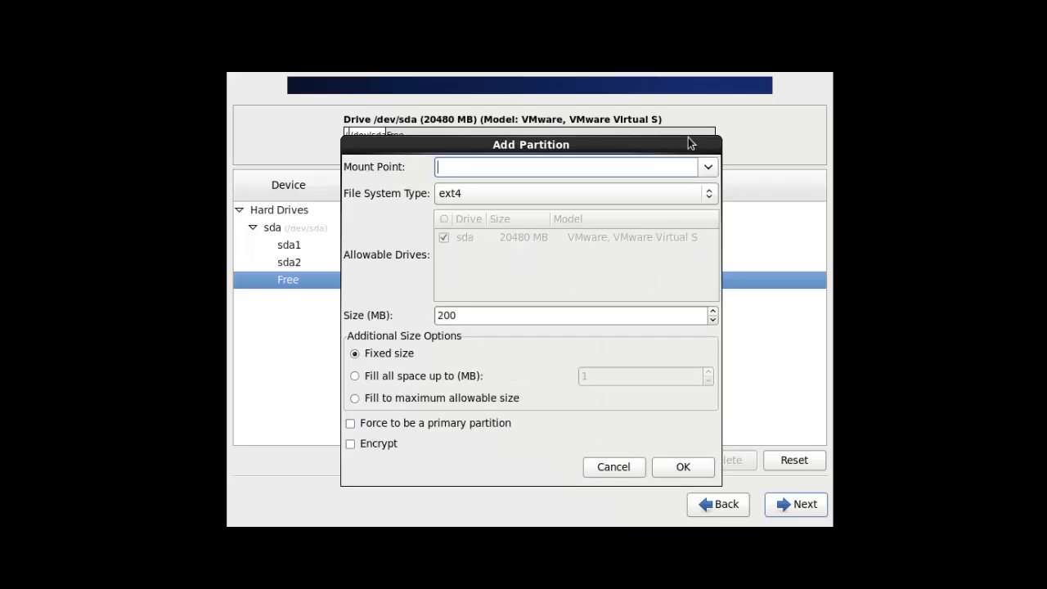
left_click(708, 168)
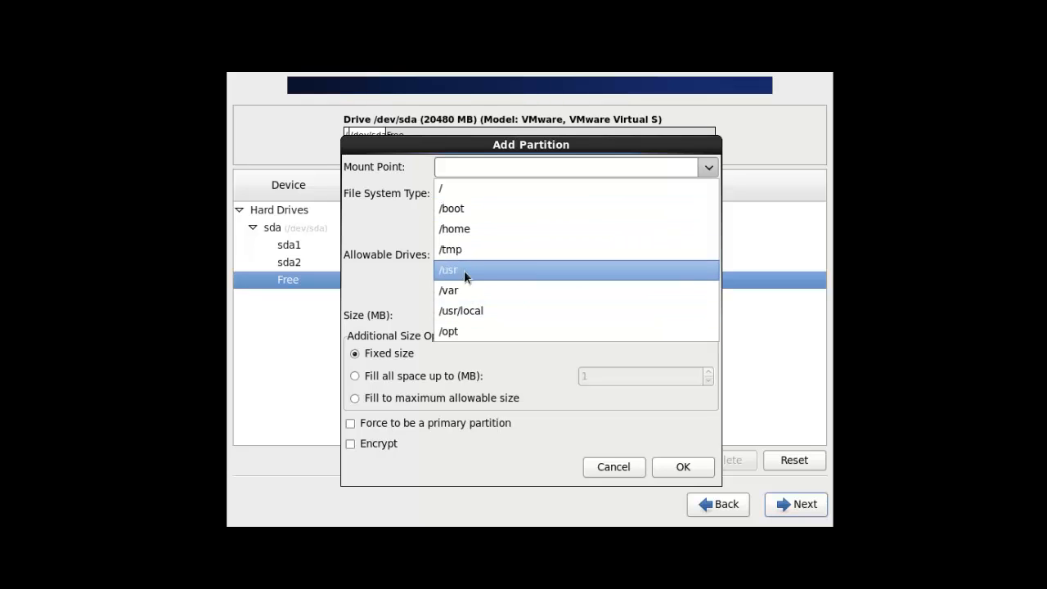
left_click(454, 189)
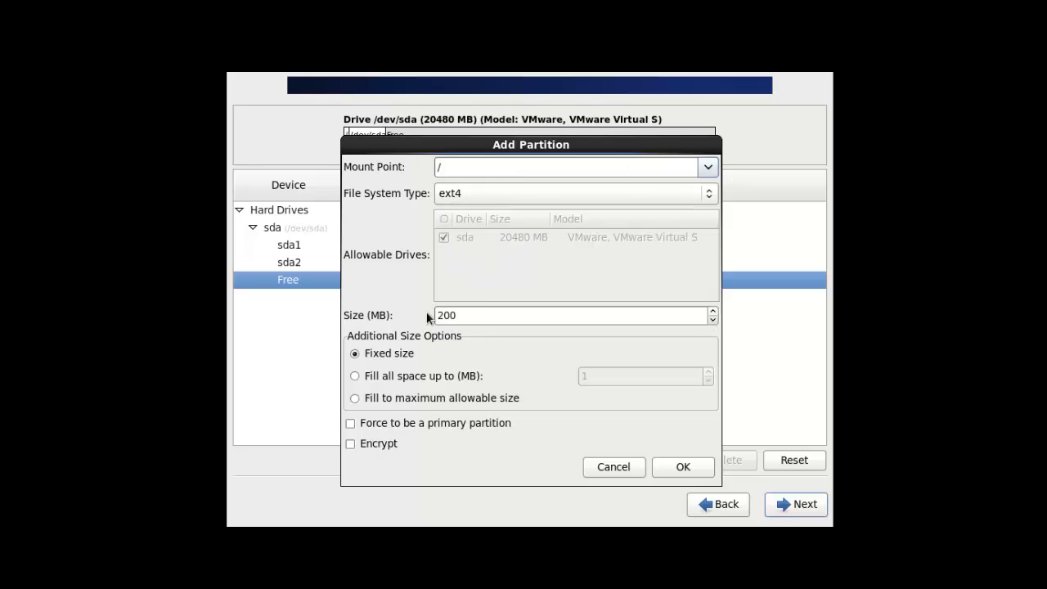
left_click_drag(460, 147, 696, 129)
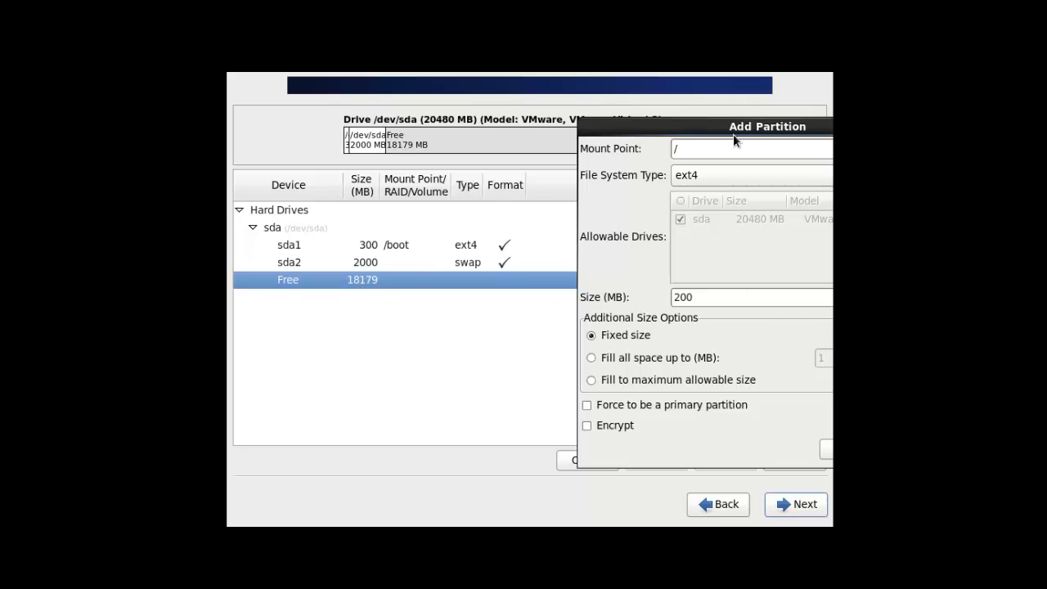
left_click_drag(732, 132, 477, 139)
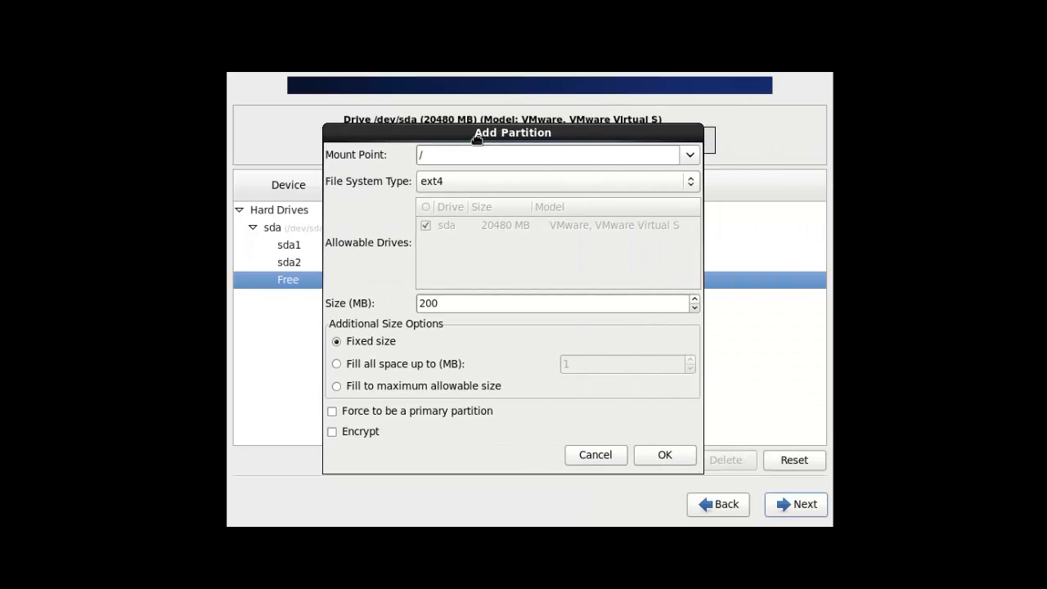
left_click(336, 386)
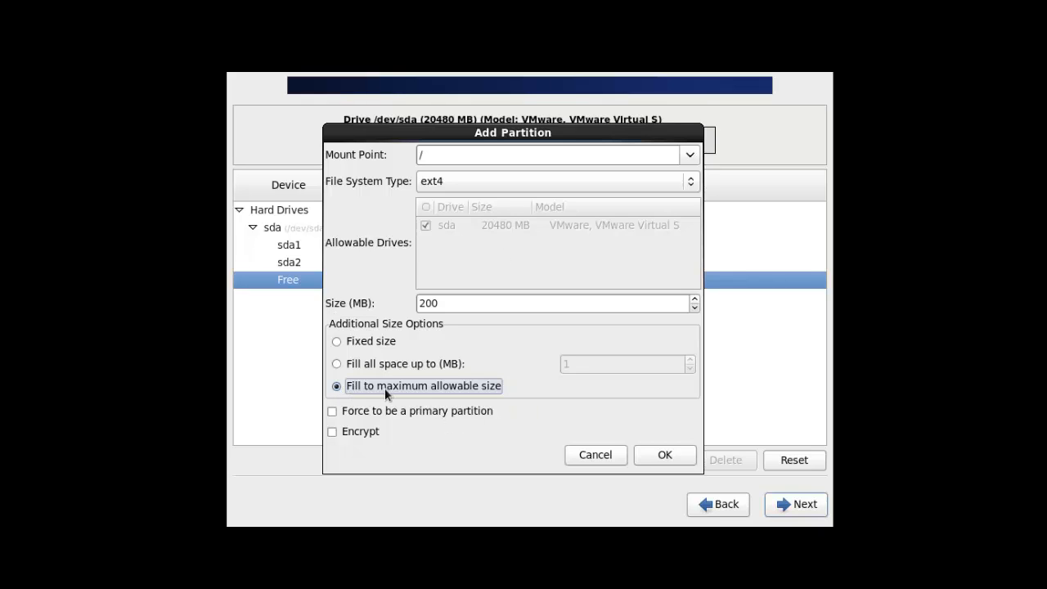
left_click_drag(533, 134, 735, 123)
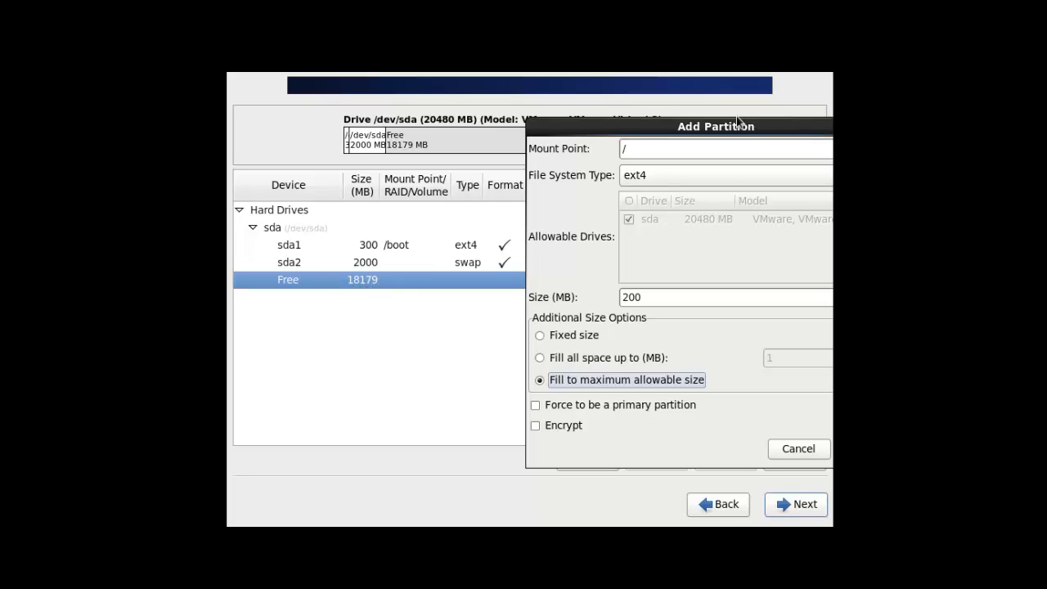
left_click_drag(743, 126, 508, 128)
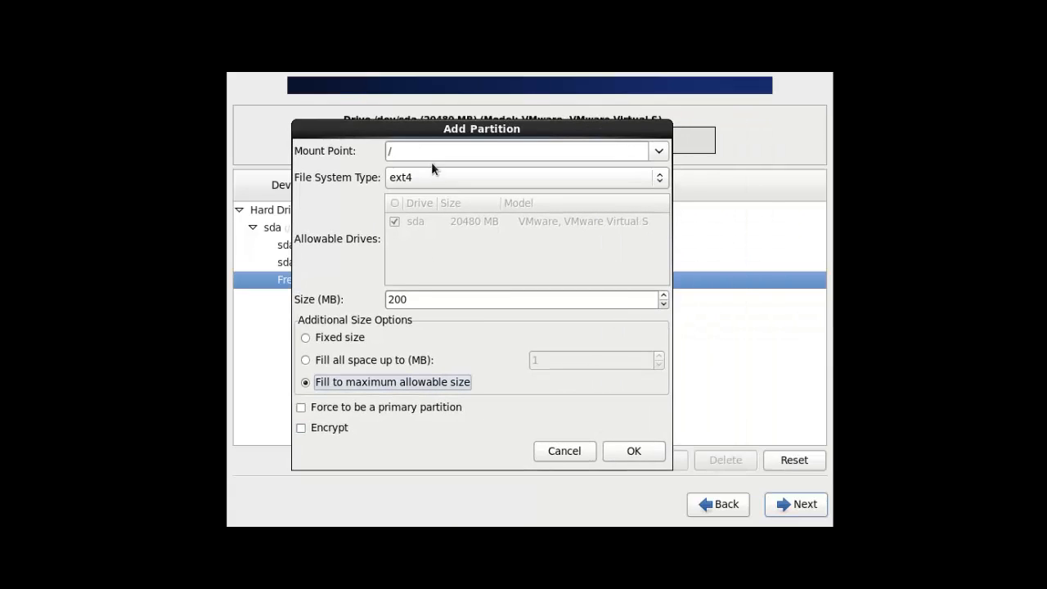
left_click(657, 450)
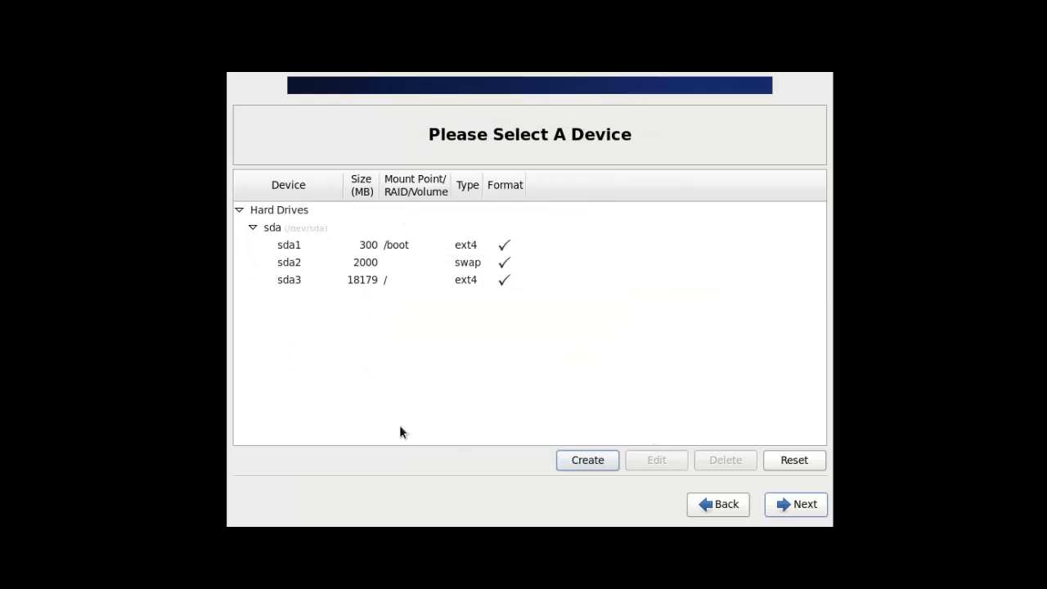
Step: Proceed with the partition layout, agreeing to format the disk and write the changes to disk
left_click(351, 279)
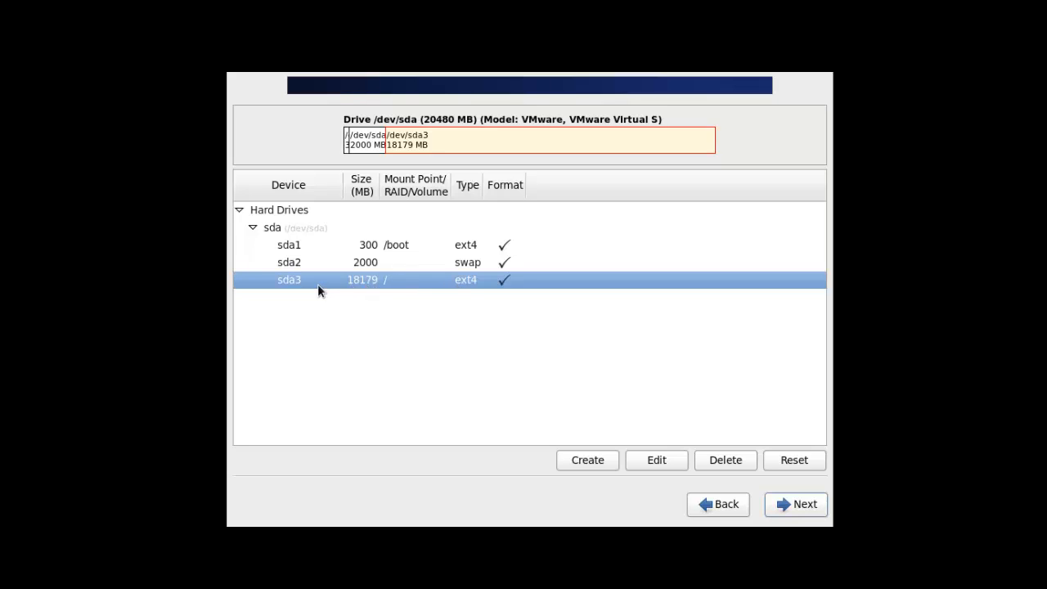
left_click(809, 511)
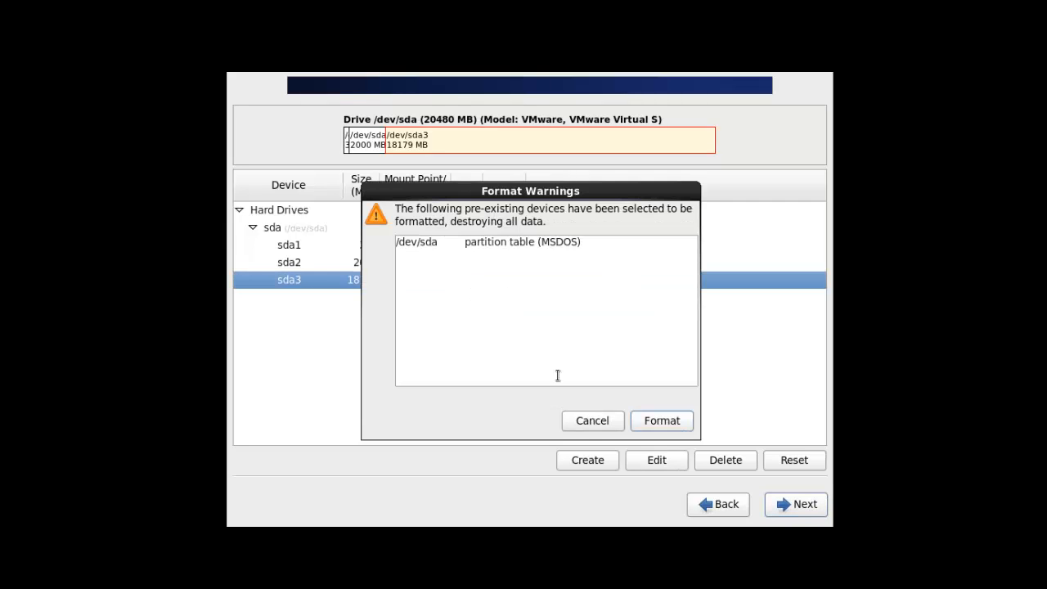
left_click(666, 421)
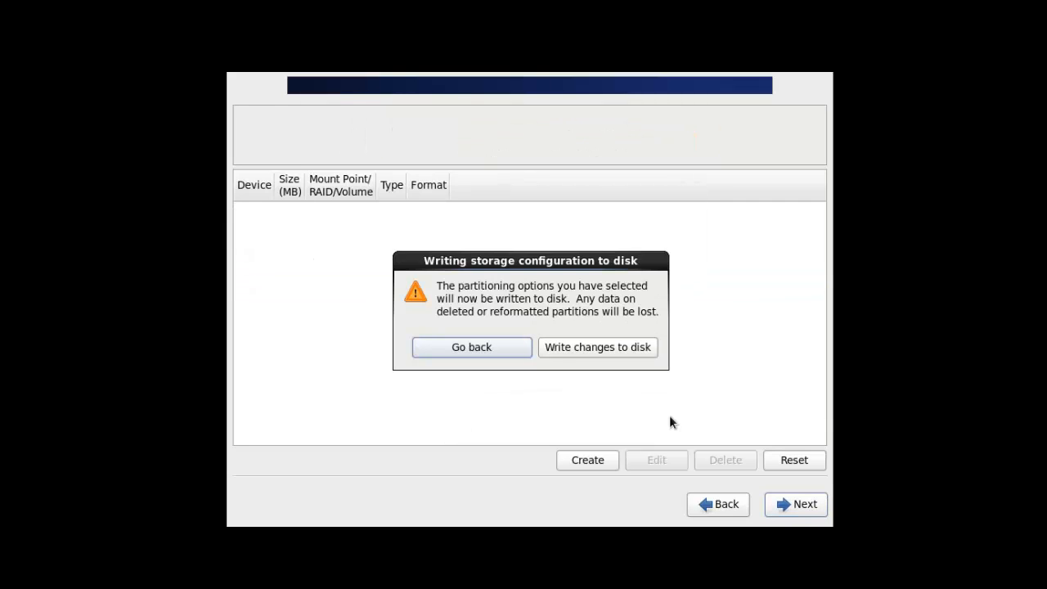
left_click(601, 347)
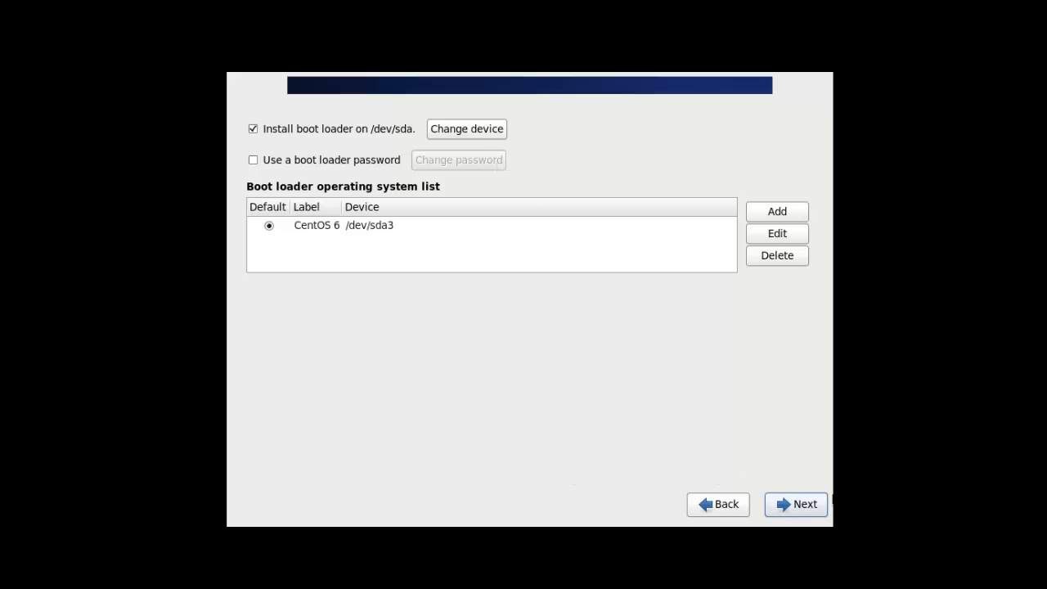
Step: Keep the default boot loader on /dev/sda and the Desktop software selection, and start the installation
left_click(815, 504)
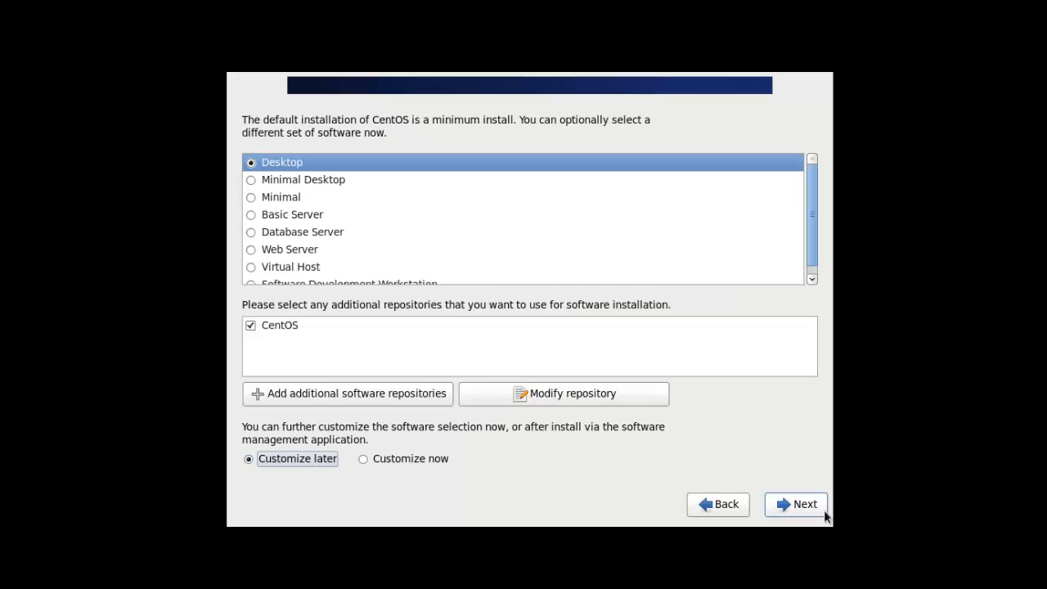
left_click(797, 507)
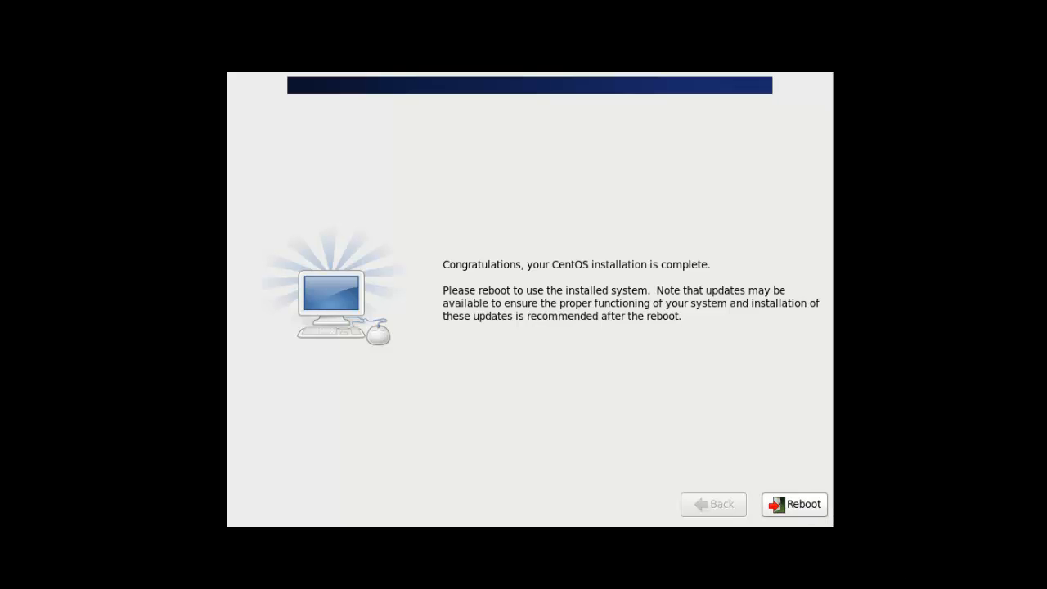
Step: Reboot the installed system and move past the welcome and license agreement screens of the first-boot setup
left_click(799, 510)
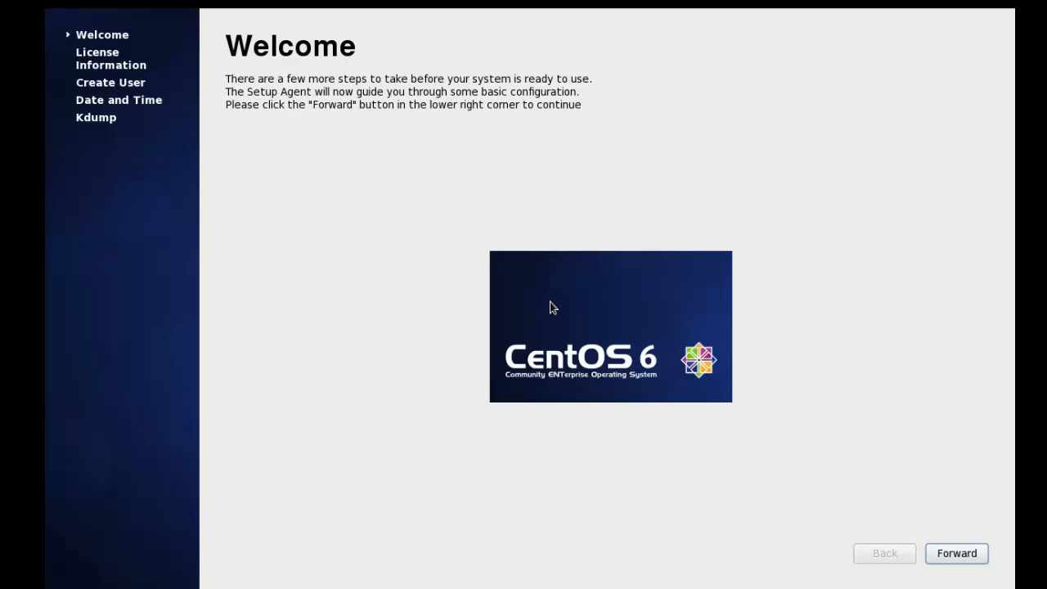
left_click(959, 558)
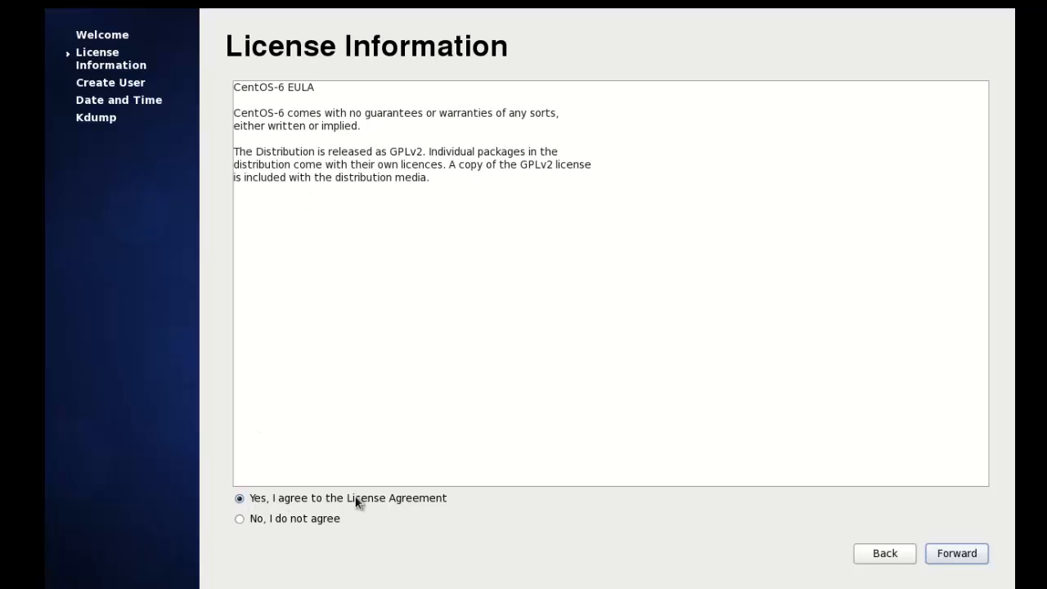
left_click(956, 554)
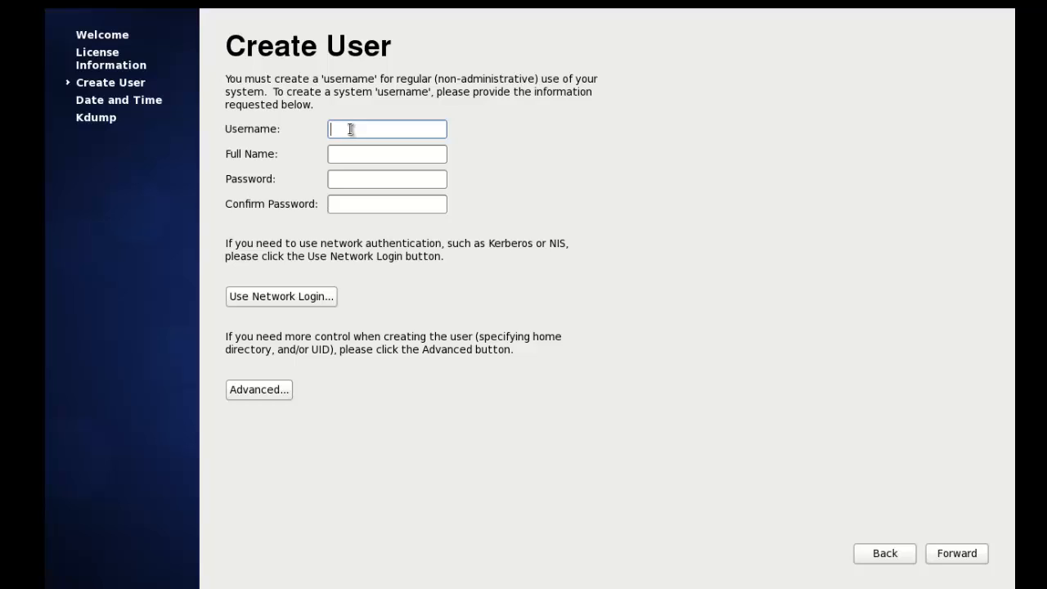
Step: Create the user linuxhelp with full name linuxhelp, enter and confirm its password, and accept the weak password anyway
type("linuxhelp")
left_click(366, 152)
type("linuxhelp")
left_click(378, 185)
type("123")
key("Tab")
type("123")
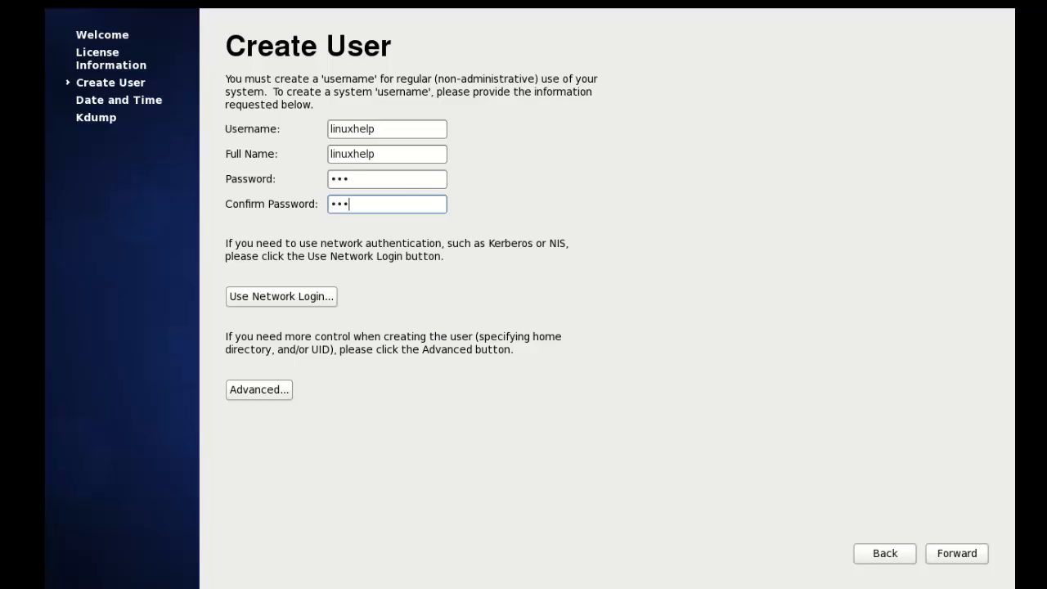
left_click(961, 559)
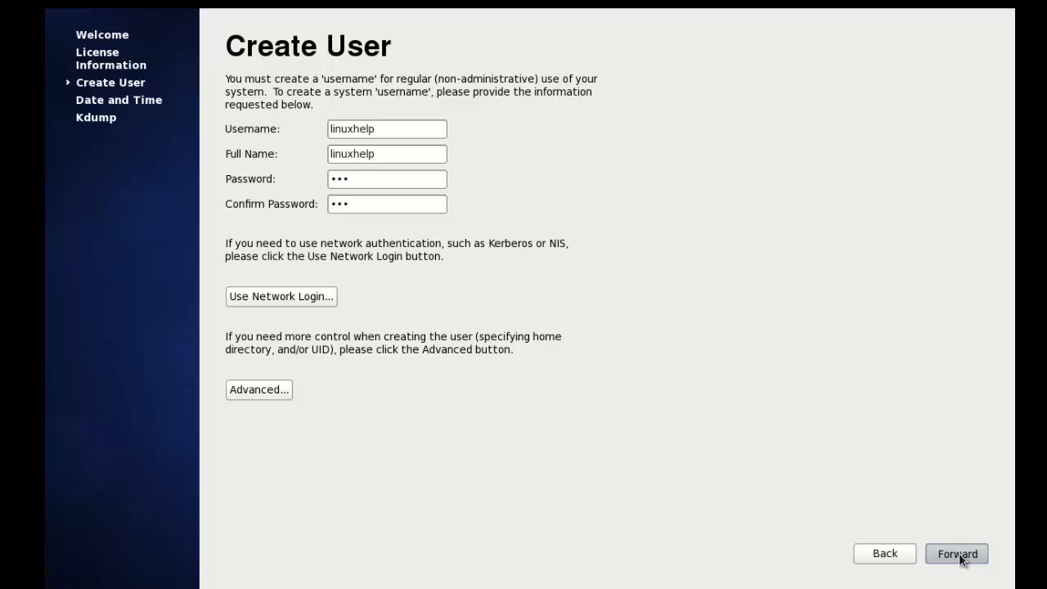
left_click(961, 557)
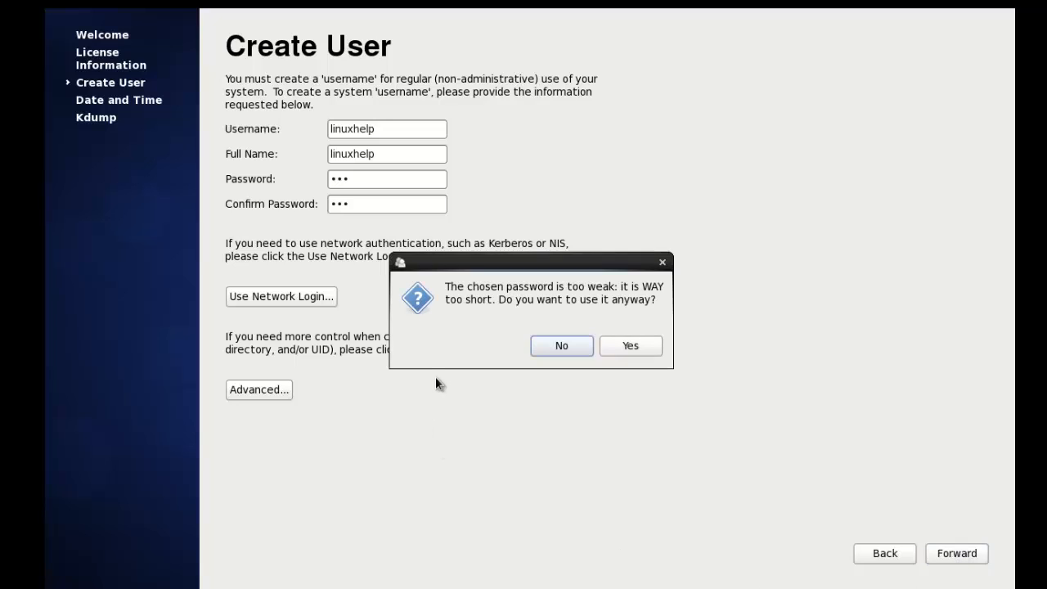
left_click(638, 348)
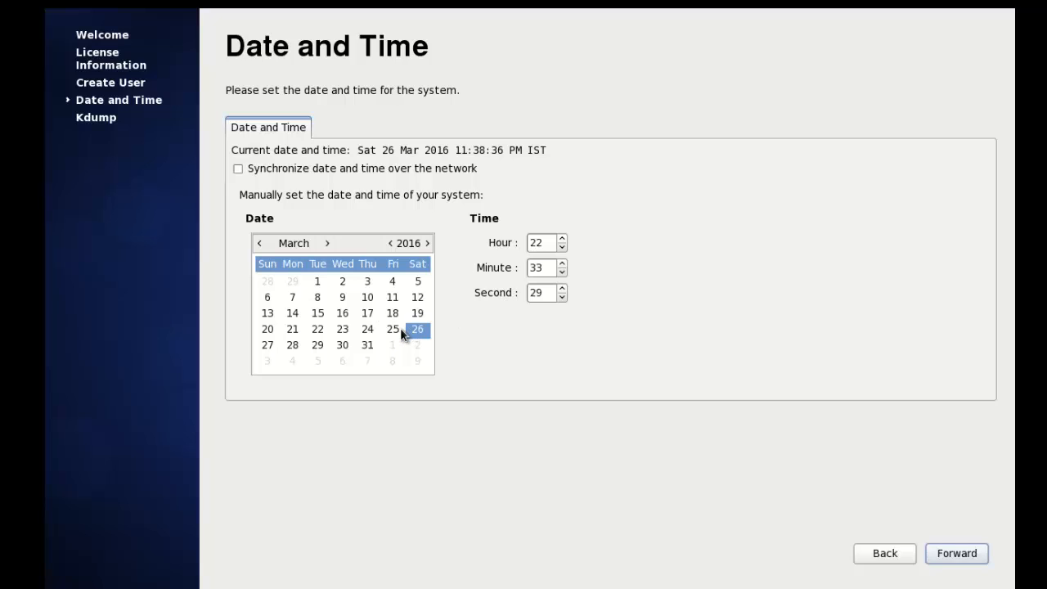
Step: Keep the default date and time, dismiss the kdump memory notice, and finish the first-boot setup
left_click(960, 555)
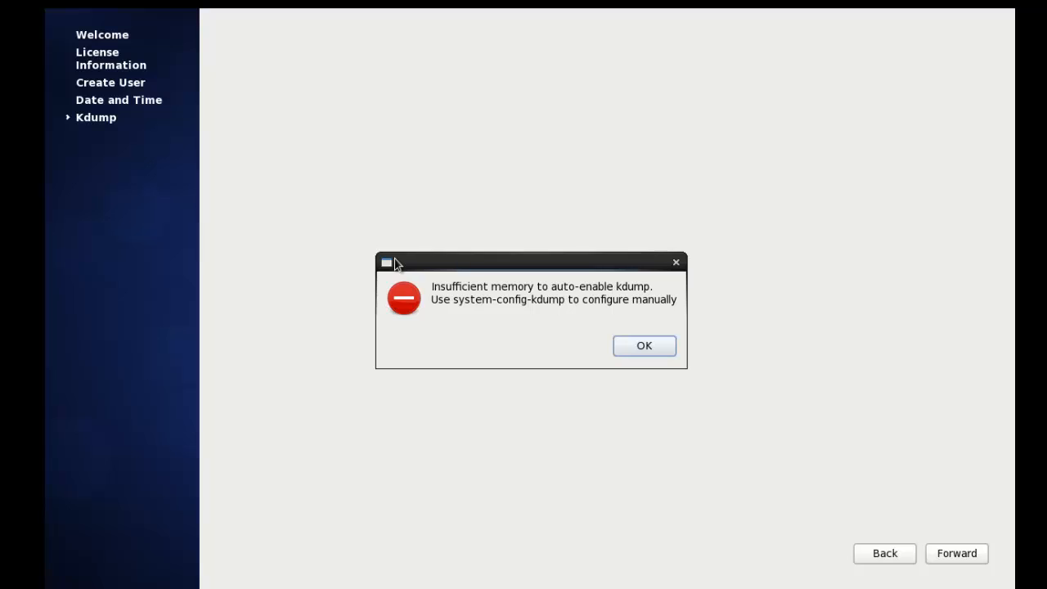
left_click(649, 350)
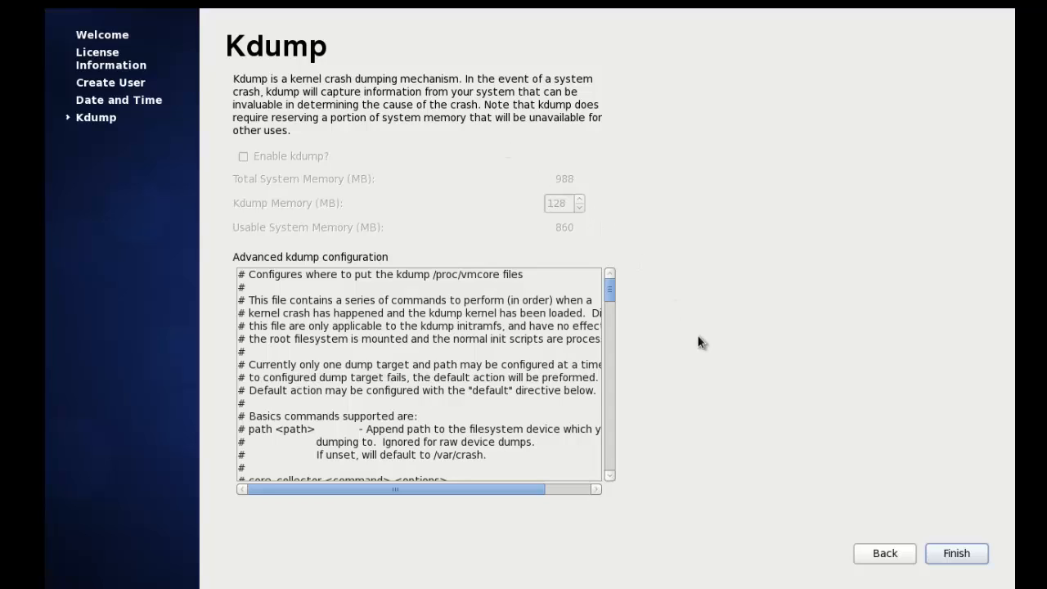
left_click(954, 554)
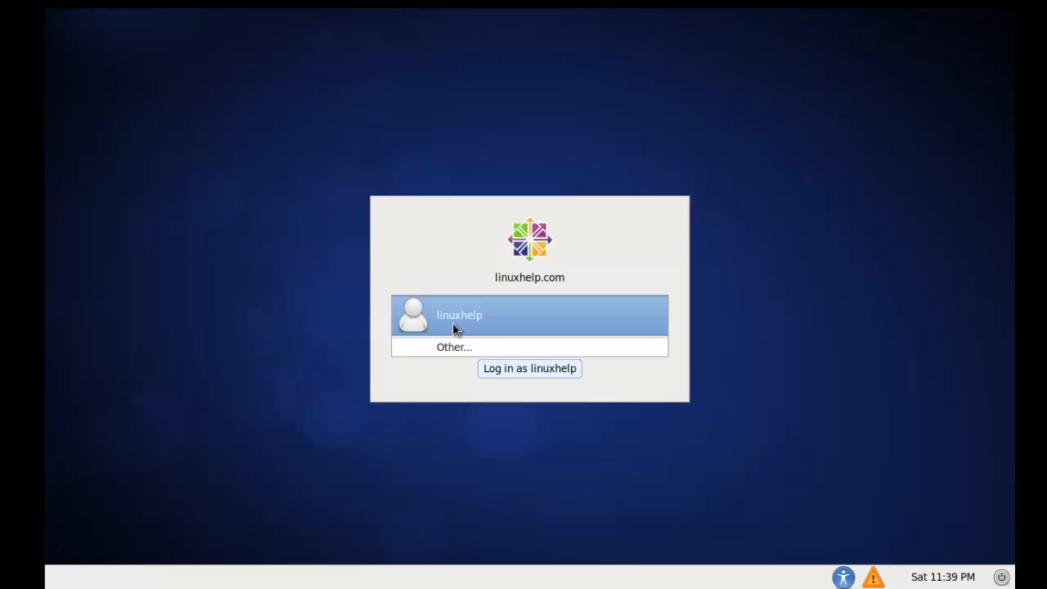
Step: Log in as linuxhelp by entering the account password
left_click(499, 321)
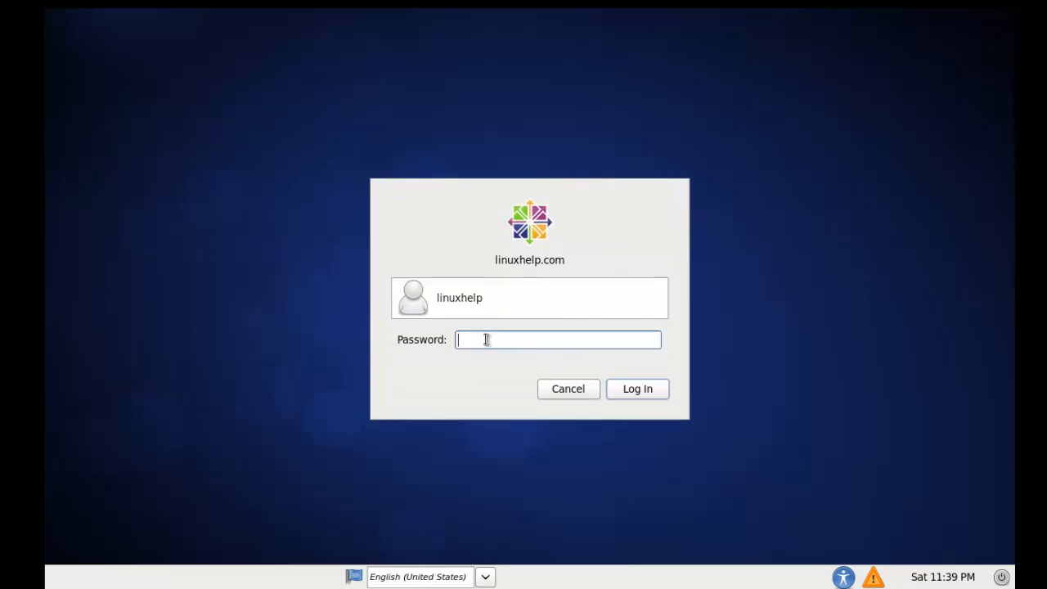
type("****")
key("Return")
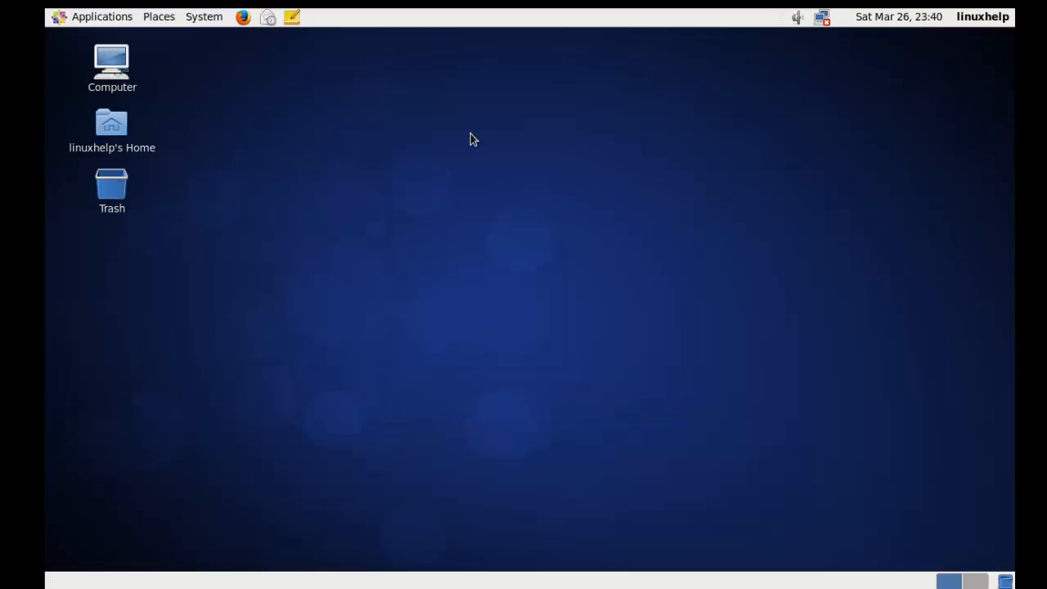
Step: Clean up the desktop icons by name and open a terminal from the desktop
right_click(282, 127)
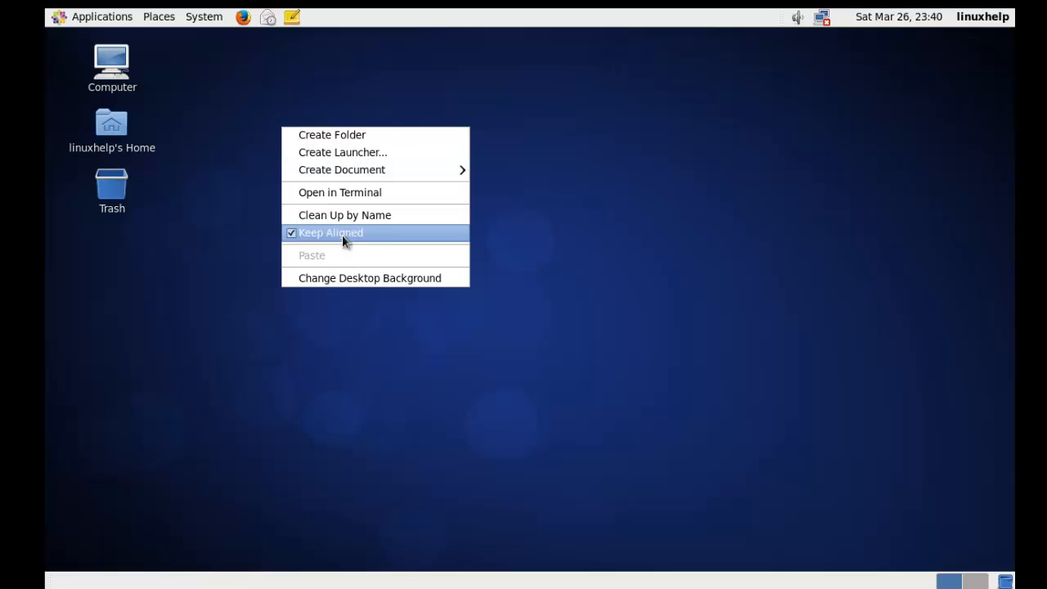
left_click(344, 216)
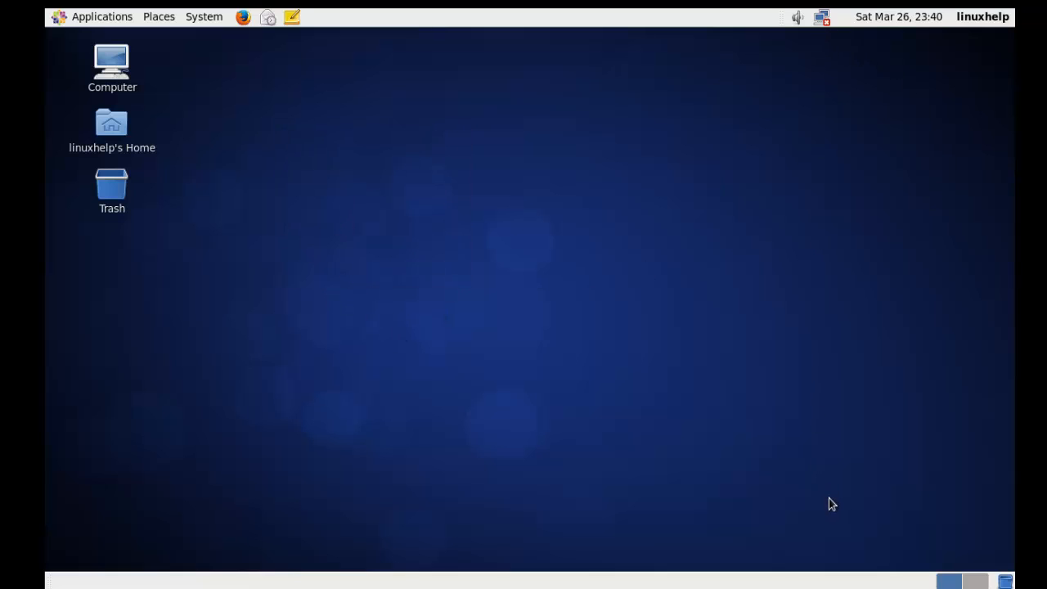
right_click(374, 188)
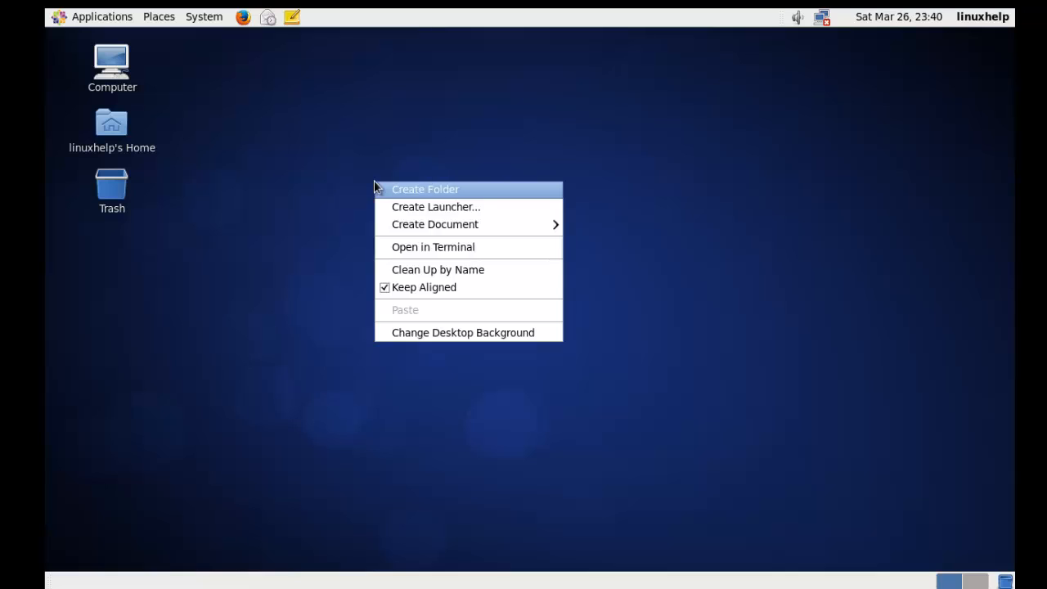
left_click(444, 253)
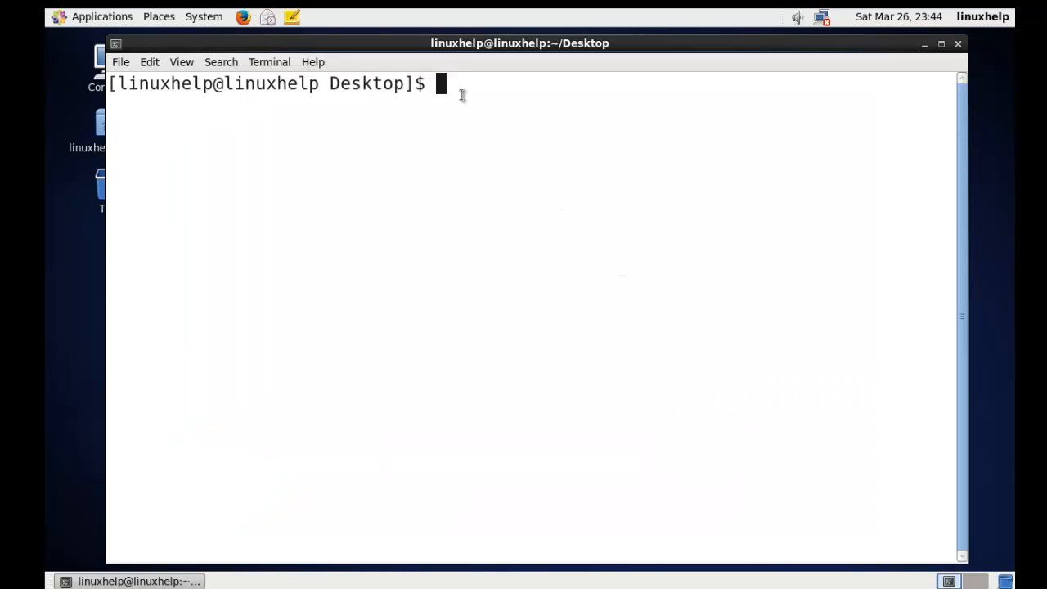
Step: Switch to the root user with su, entering the root password
type("su")
key("Return")
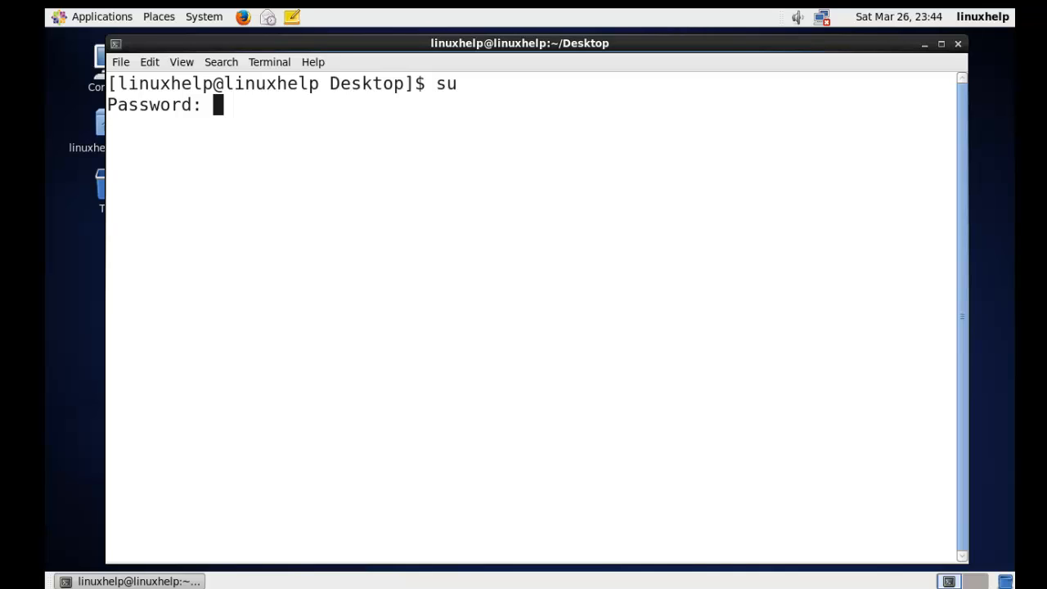
key("Return")
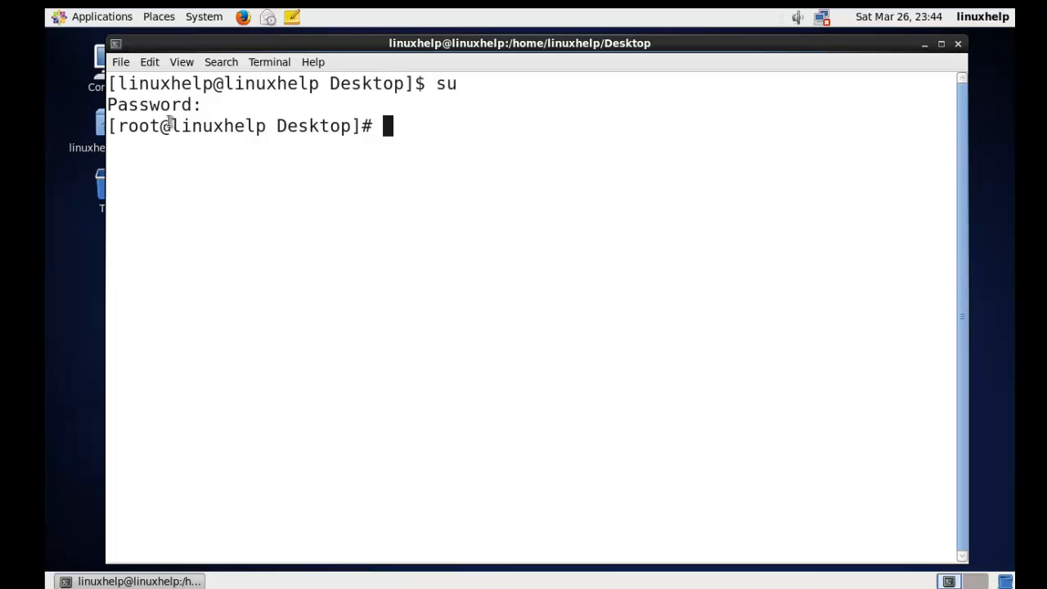
Step: Clear the terminal screen
type("clear")
key("Return")
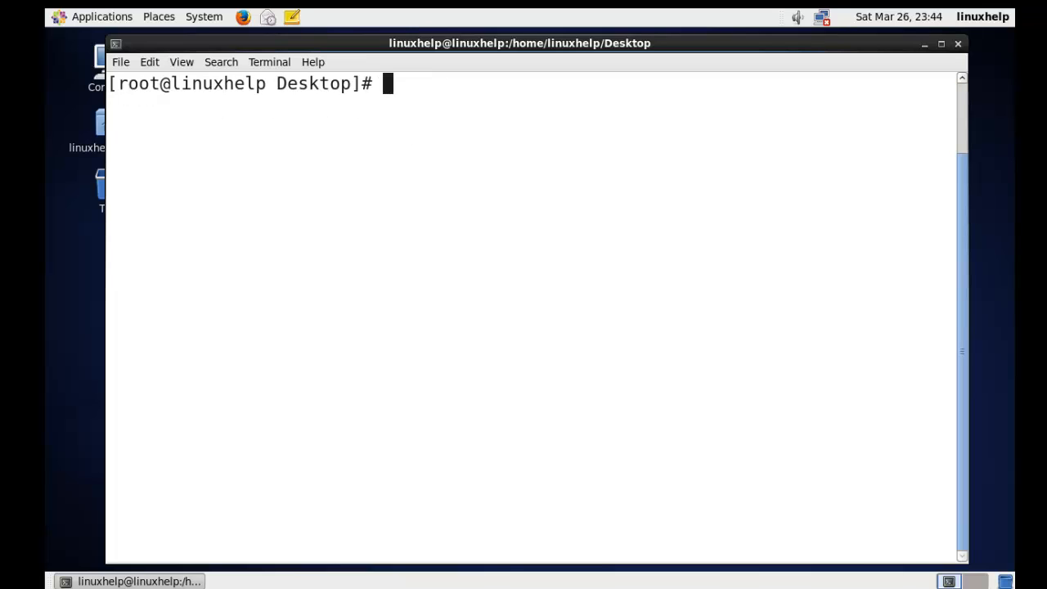
Step: Open /etc/sysconfig/network-scripts/ifcfg-eth0 in vim
type("vim /etc/")
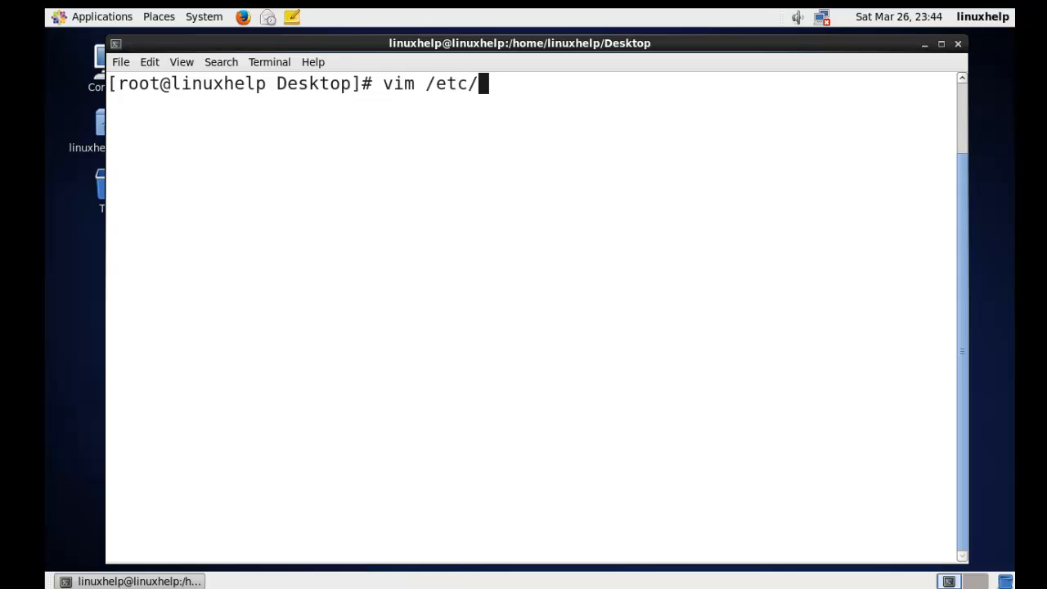
type("sysconfig/")
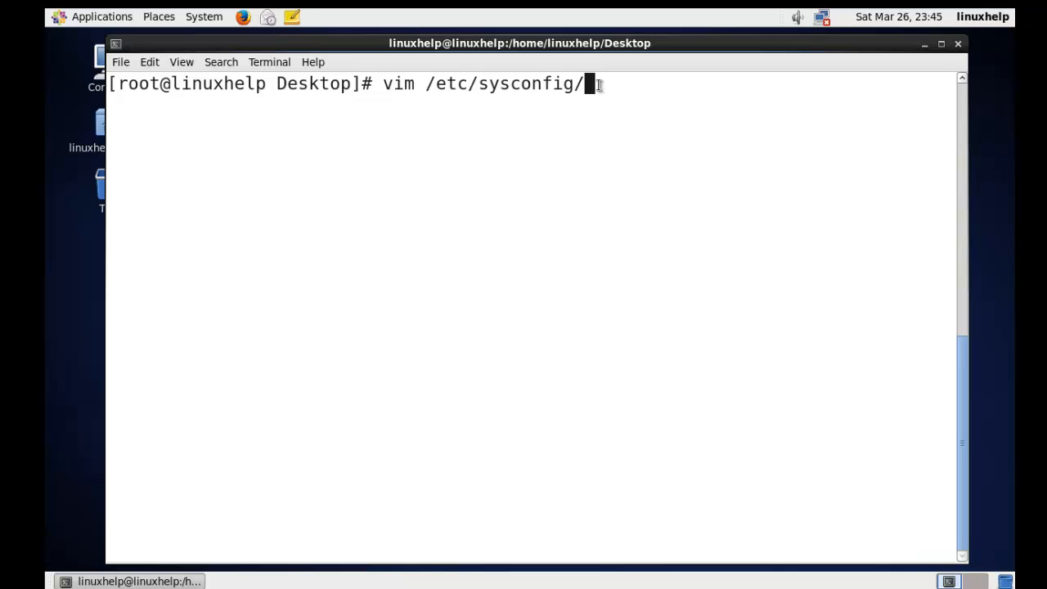
type("network")
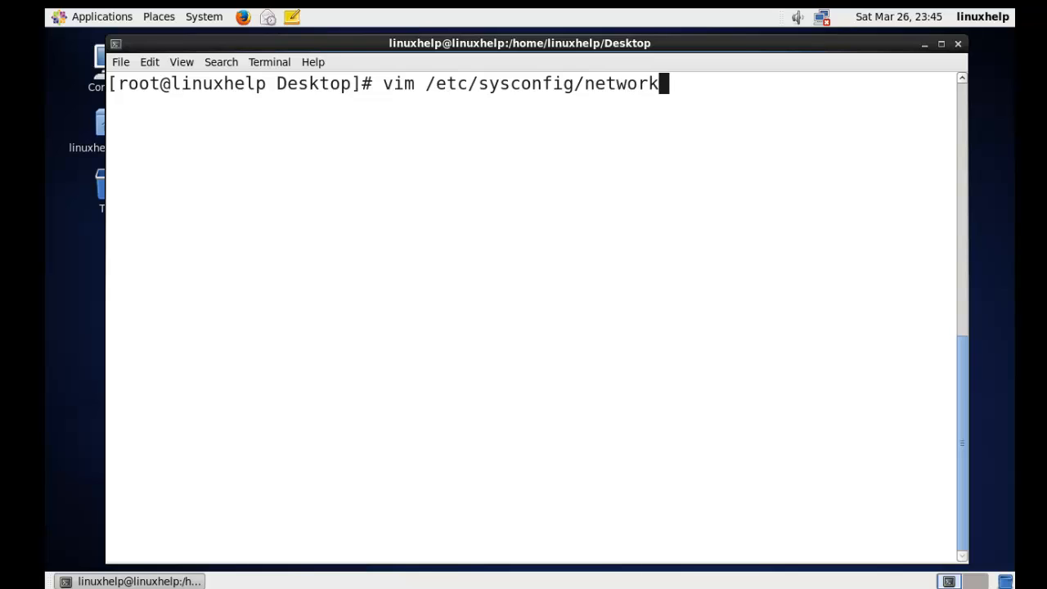
type("-")
type("sc")
key("Tab")
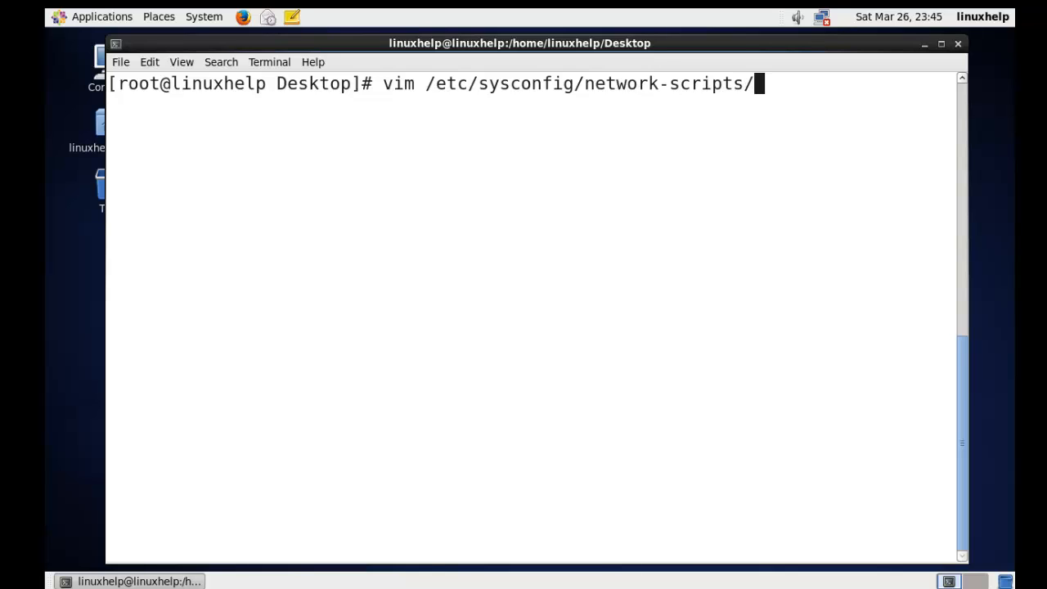
type("ifcf")
key("Tab")
type("e")
key("Tab")
key("Return")
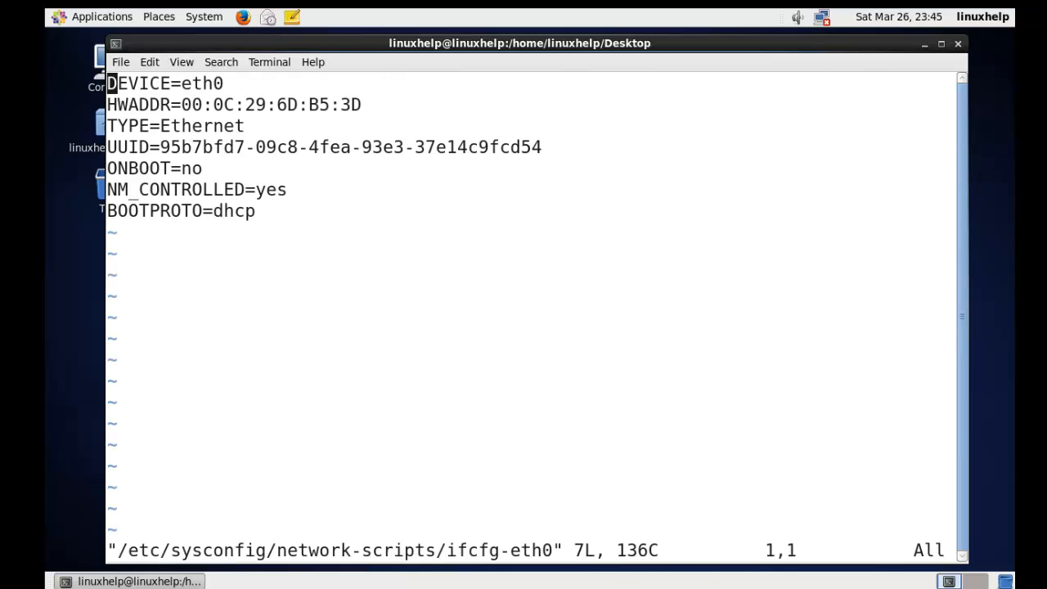
Step: Examine the existing eth0 settings lines, such as HWADDR, TYPE and ONBOOT
key("Down")
key("Up")
key("Right")
key("Right")
key("Right")
key("Right")
key("Right")
key("Right")
key("Right")
key("Right")
key("Right")
key("Right")
key("Left")
key("Down")
left_click_drag(112, 104, 350, 105)
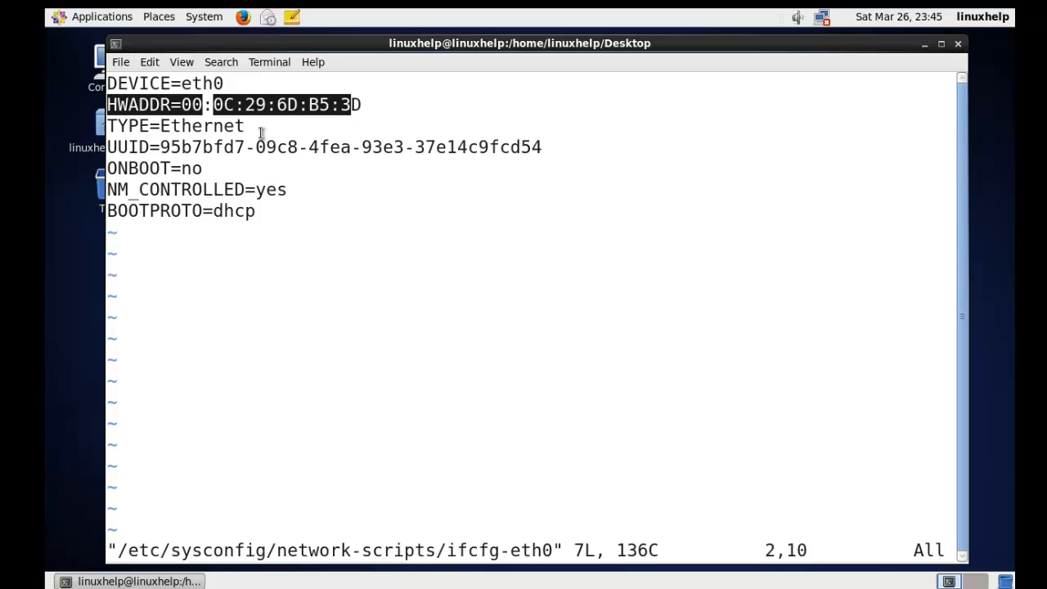
left_click_drag(118, 124, 233, 124)
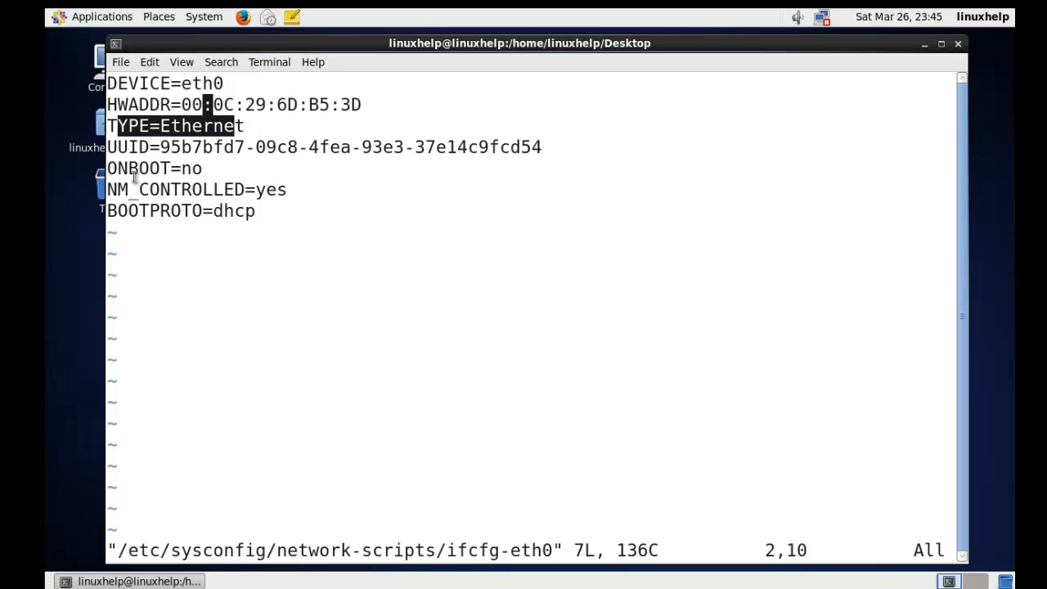
left_click_drag(118, 170, 174, 170)
left_click(219, 172)
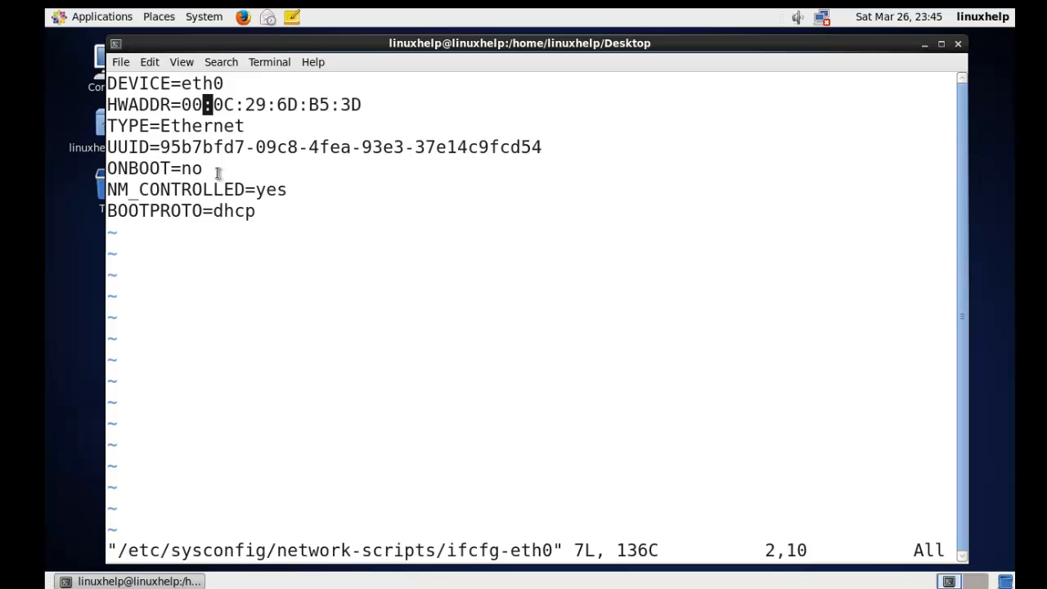
Step: Switch to insert mode and set ONBOOT to yes
key("Down")
key("Down")
key("Down")
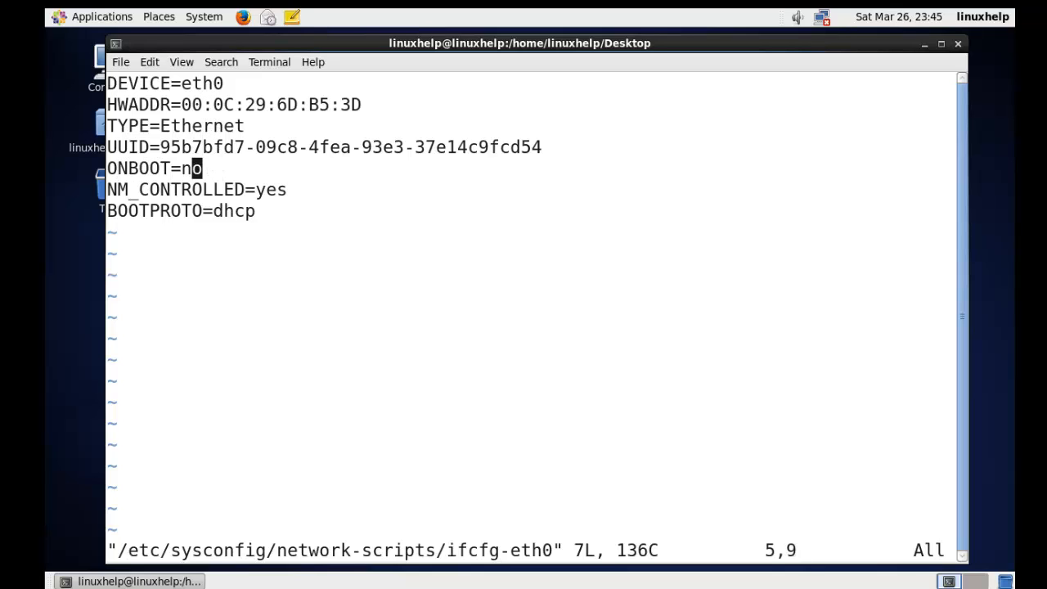
key("i")
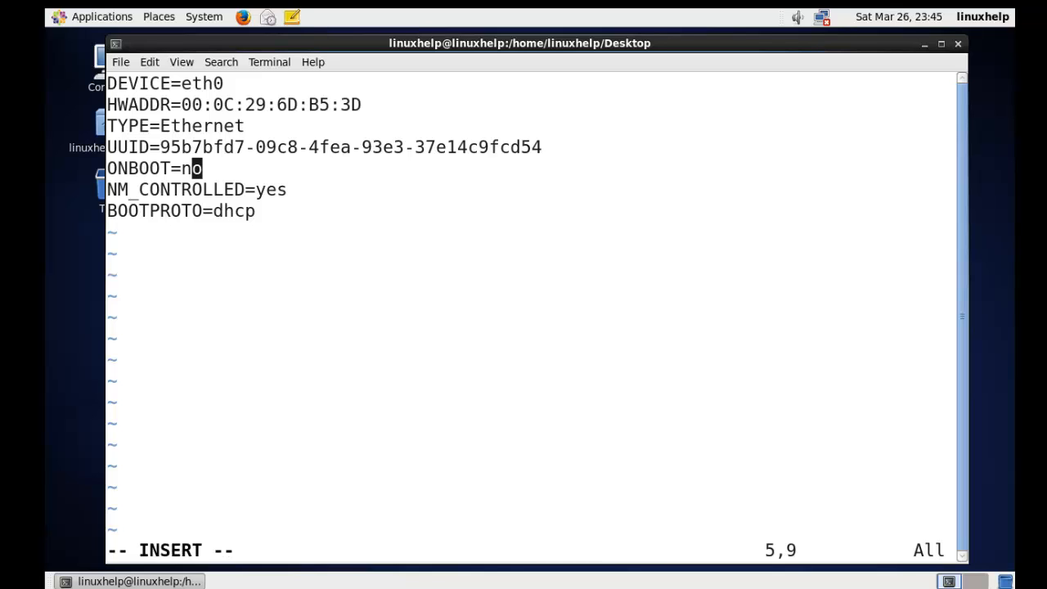
key("Right")
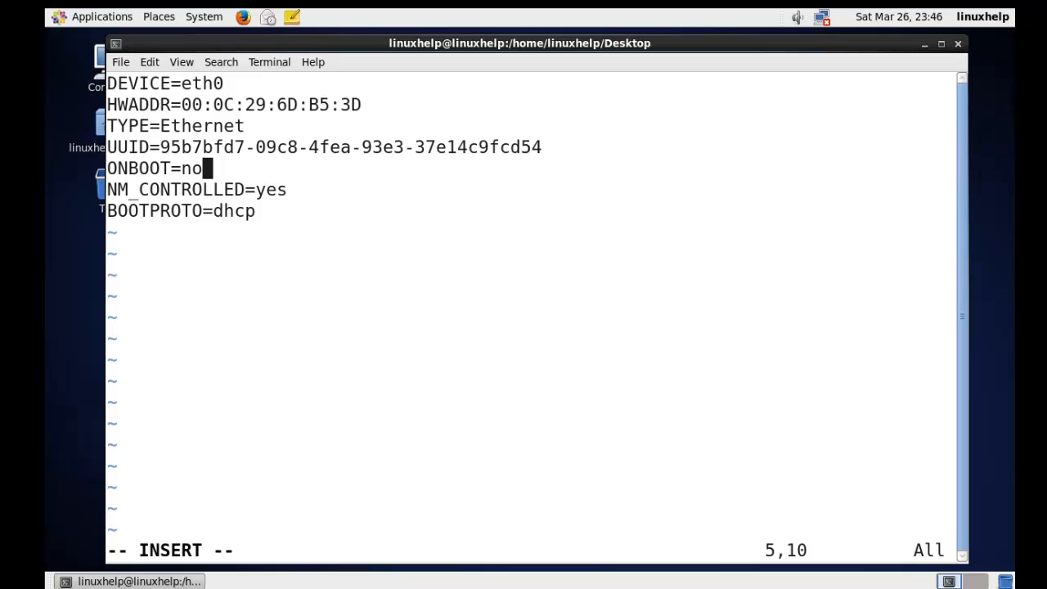
key("BackSpace")
key("BackSpace")
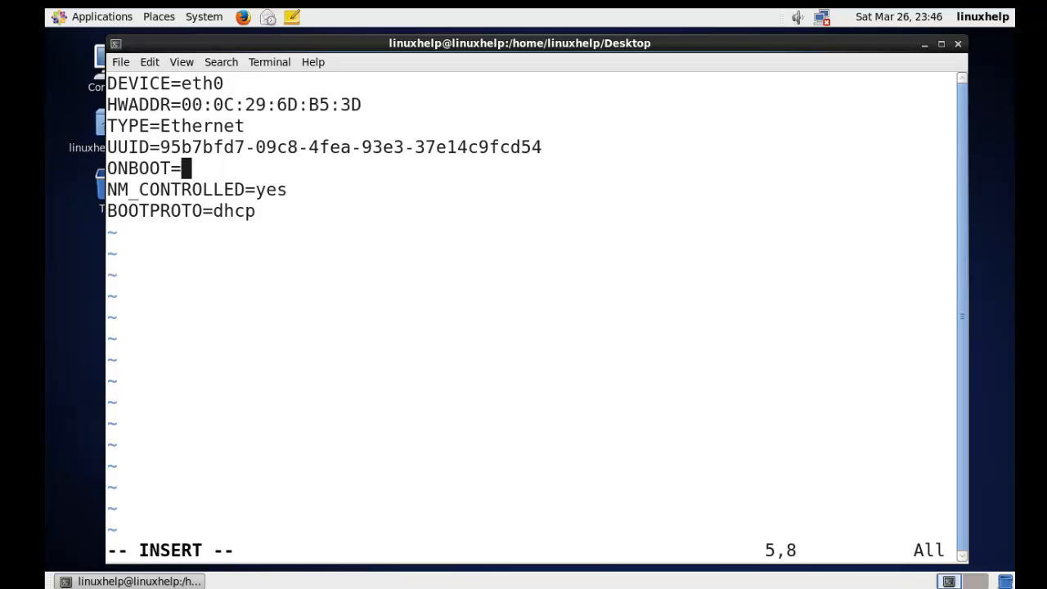
type("yes")
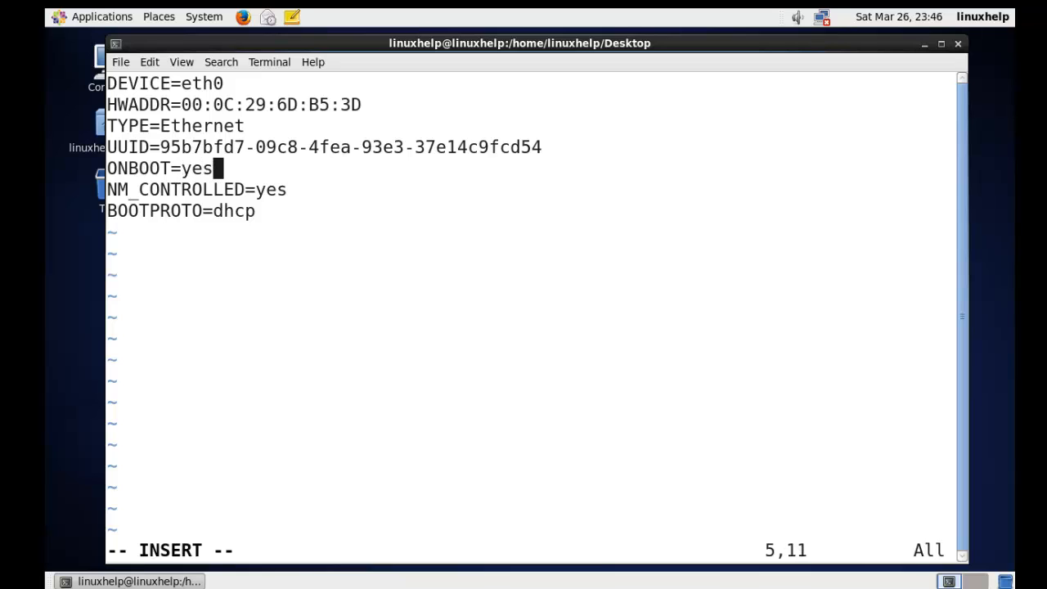
Step: Set BOOTPROTO to static and start a new line below it
key("Down")
key("Down")
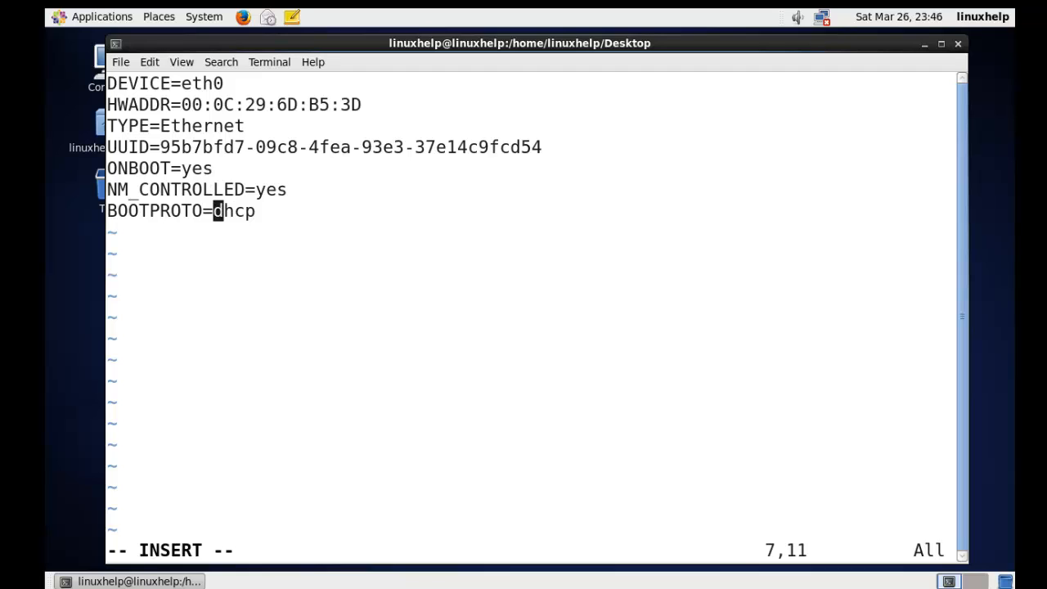
key("Right")
key("Right")
key("Right")
key("Right")
key("BackSpace")
key("BackSpace")
key("BackSpace")
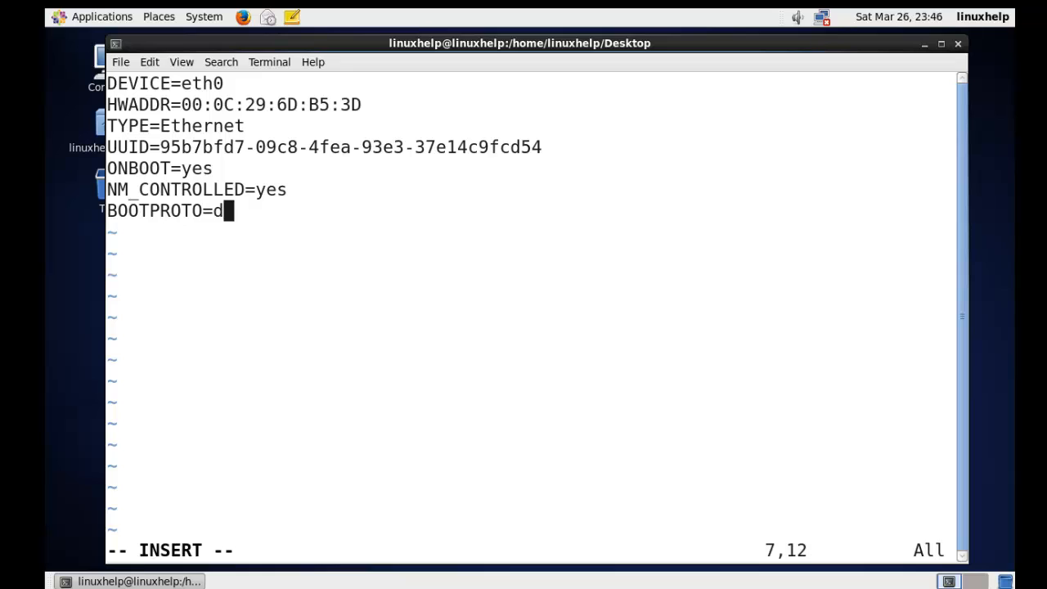
key("BackSpace")
type("sta")
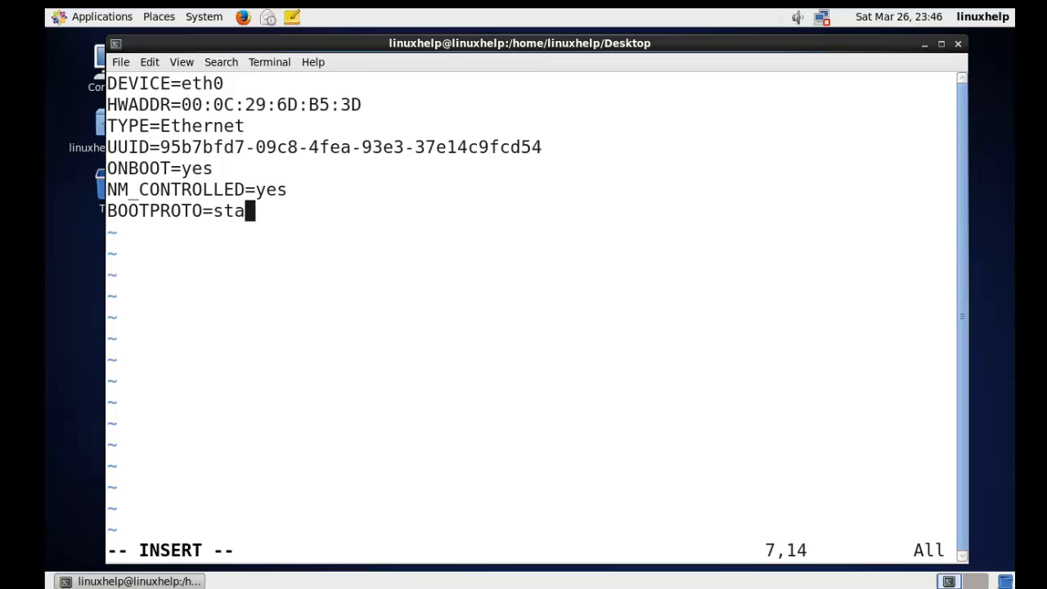
type("tic")
key("Return")
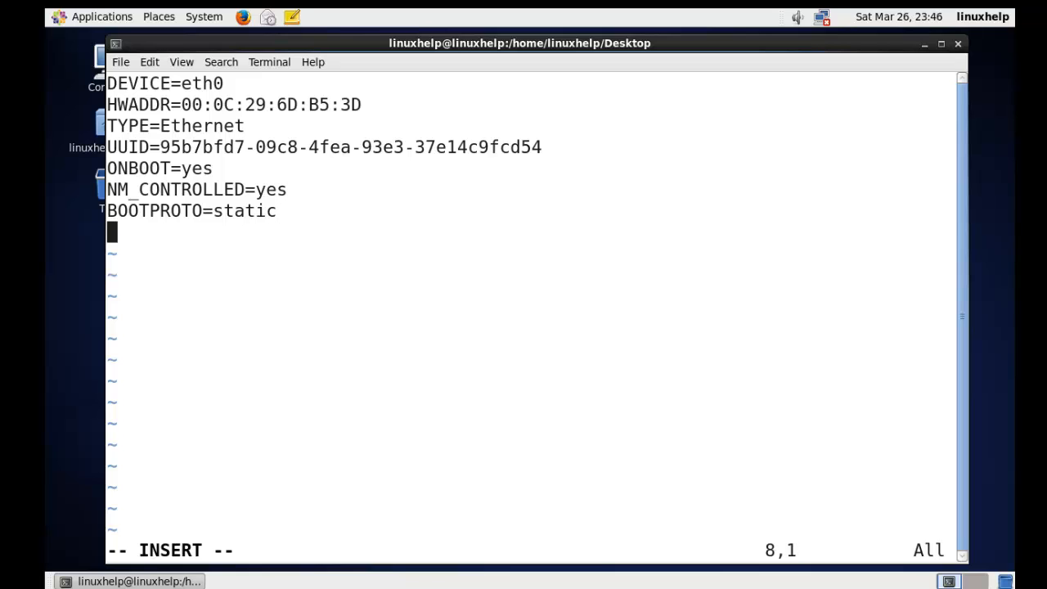
Step: Add the line IPADDR=192.168.5.79
type("IPADDR")
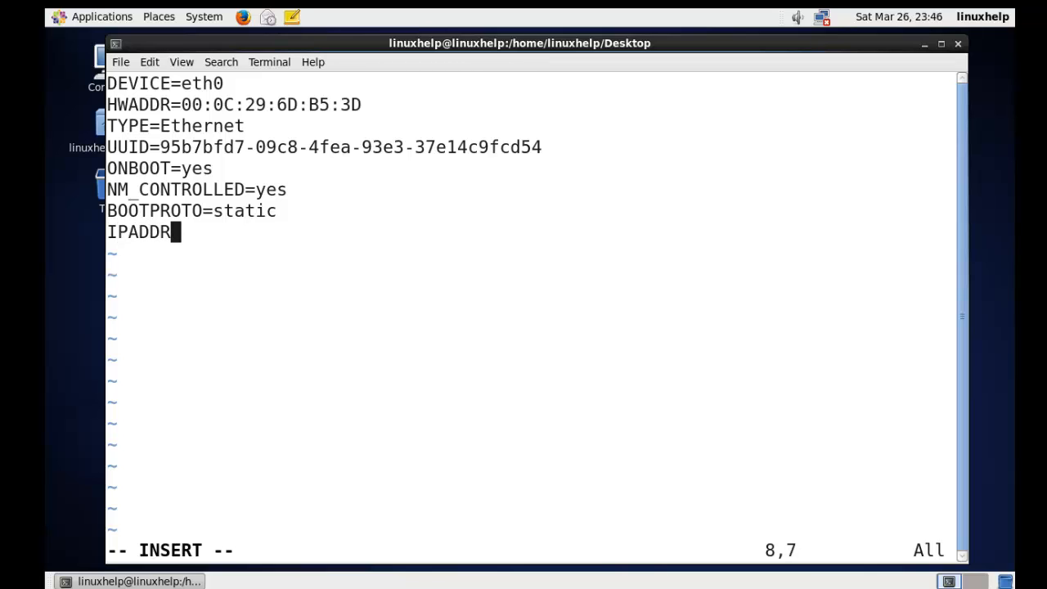
type("=192.168")
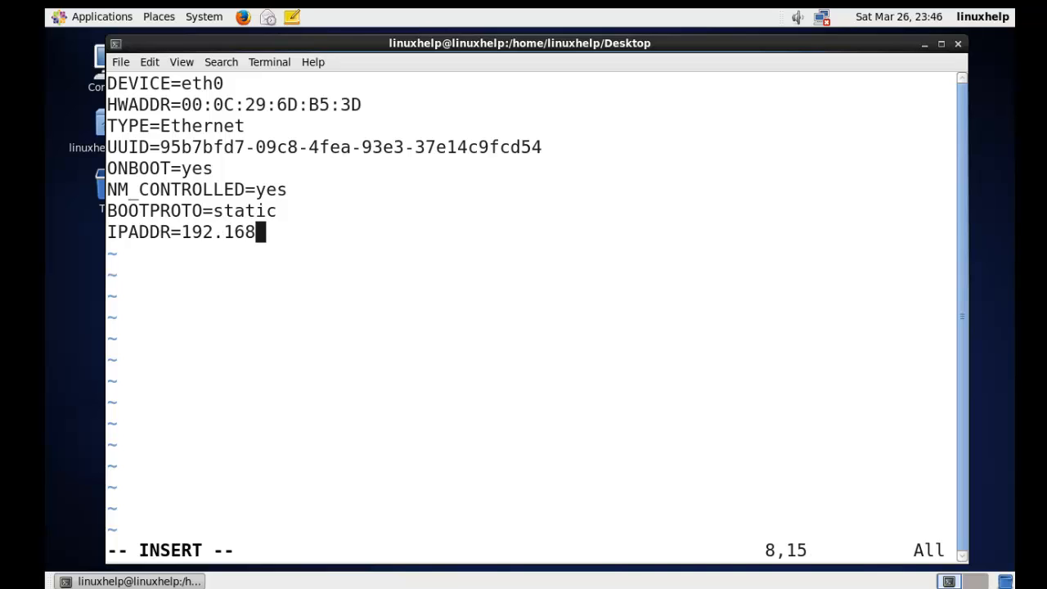
type(".5.79")
key("Return")
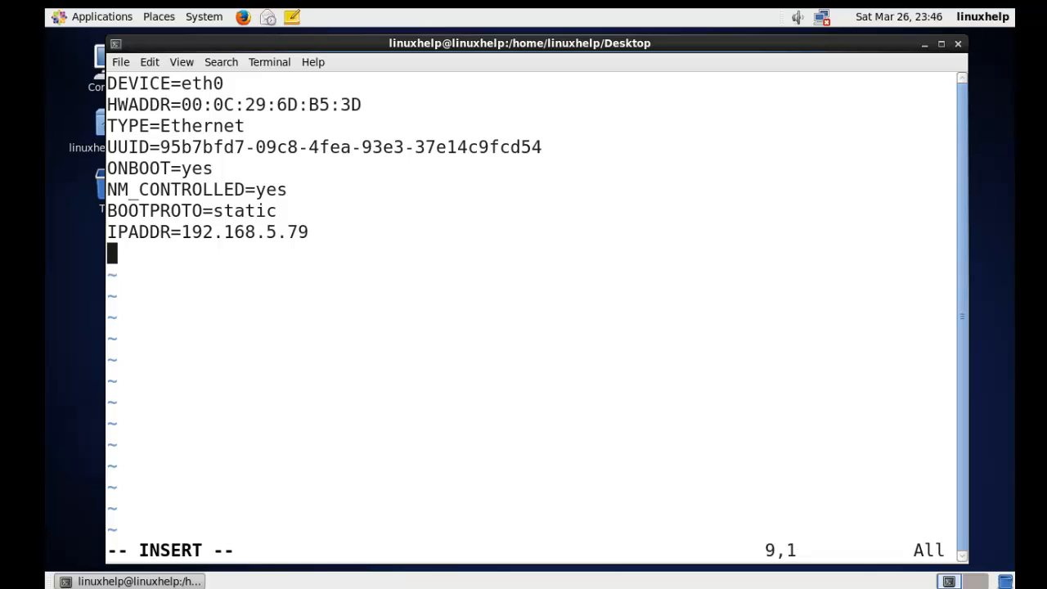
Step: Add the line NETMASK=255.255.255.0
type("NETMA")
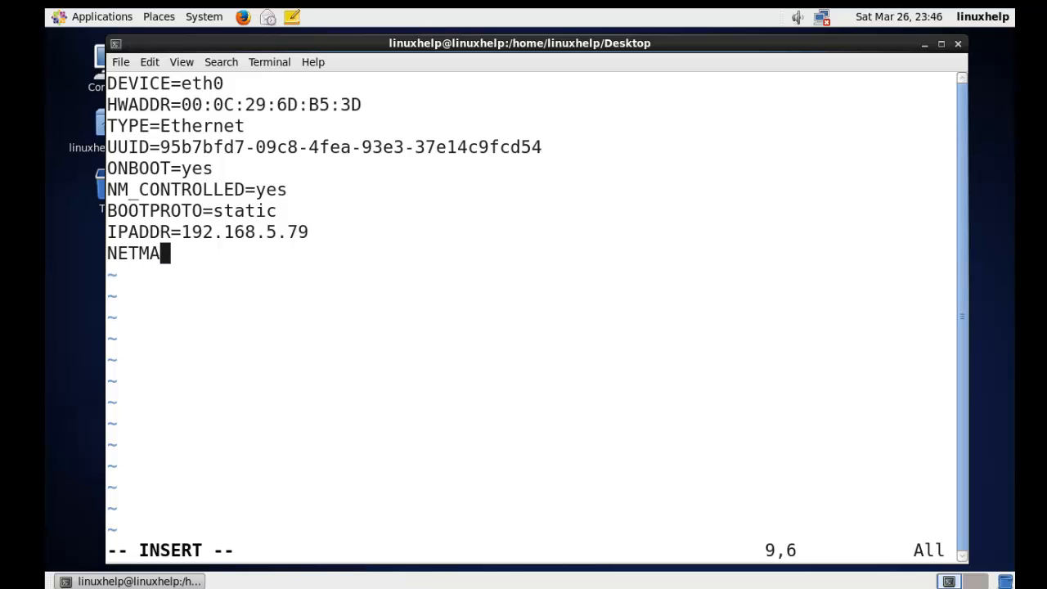
type("SK=255.255")
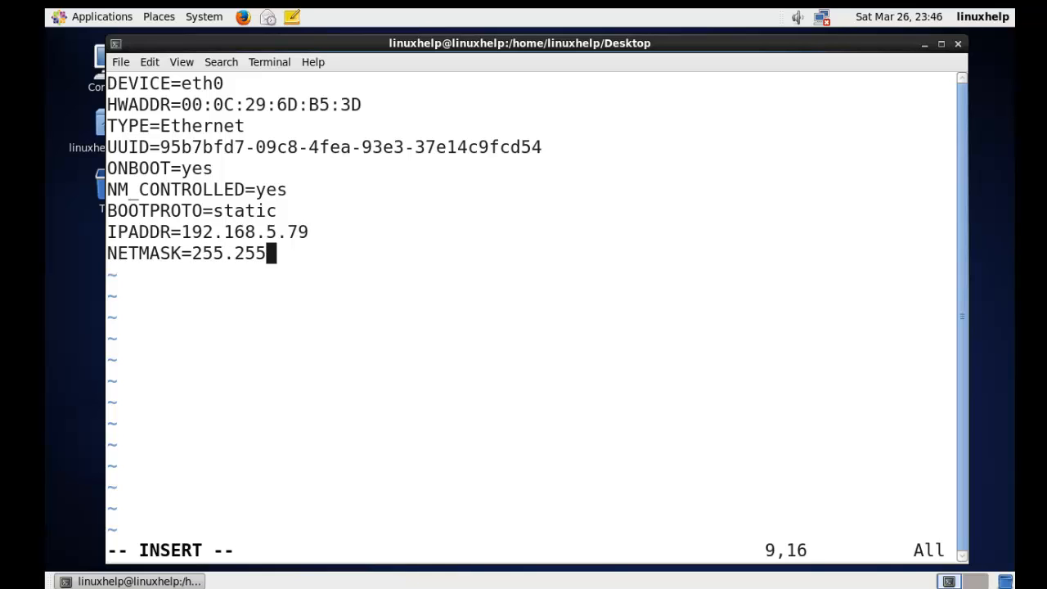
type(".255.0")
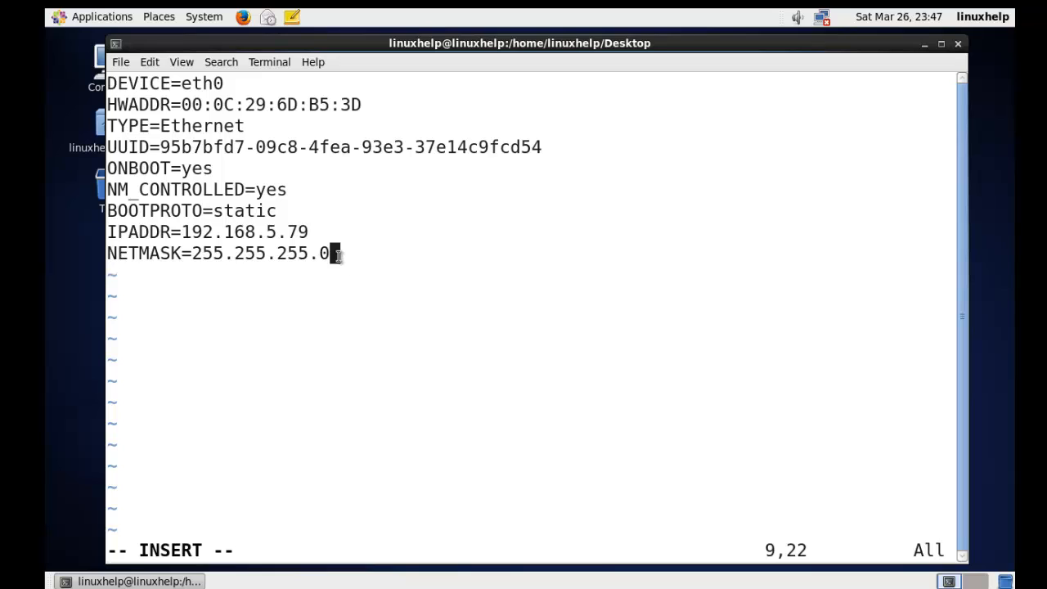
key("Return")
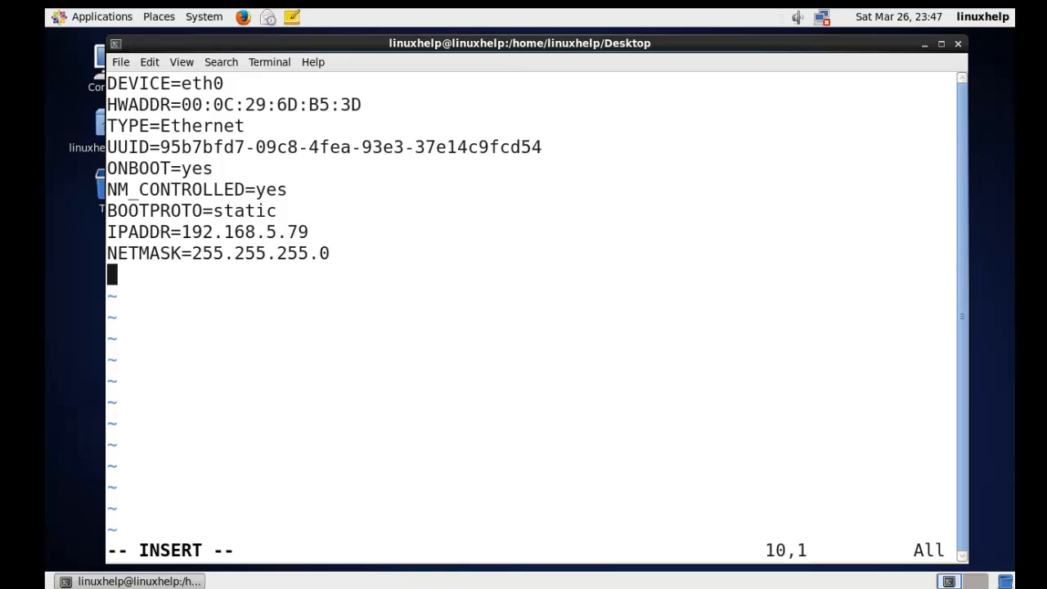
Step: Add the line GATEWAY=192.168.5.1
type("GATEWAY")
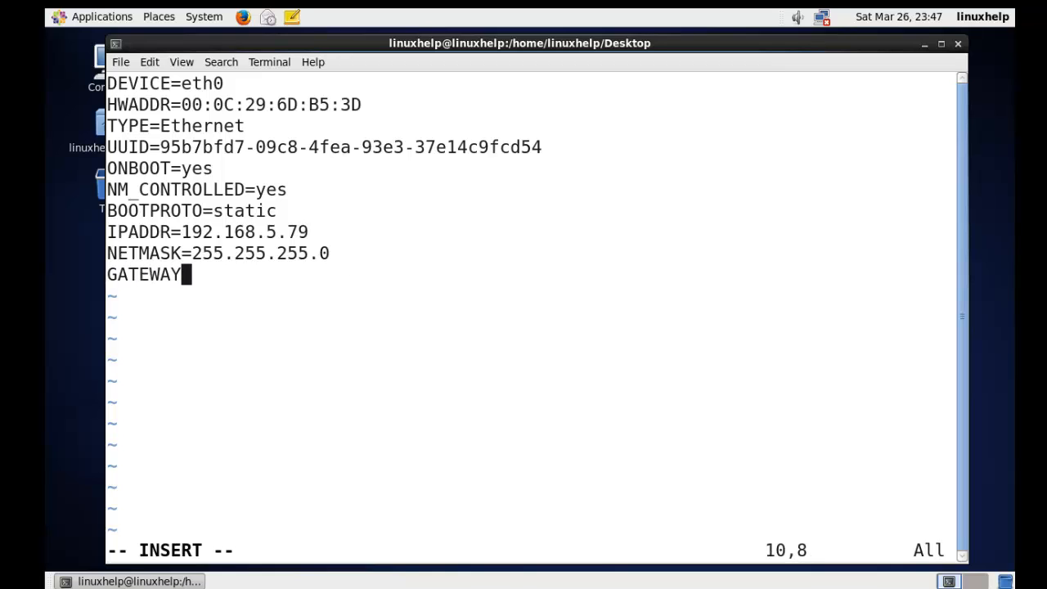
type("=")
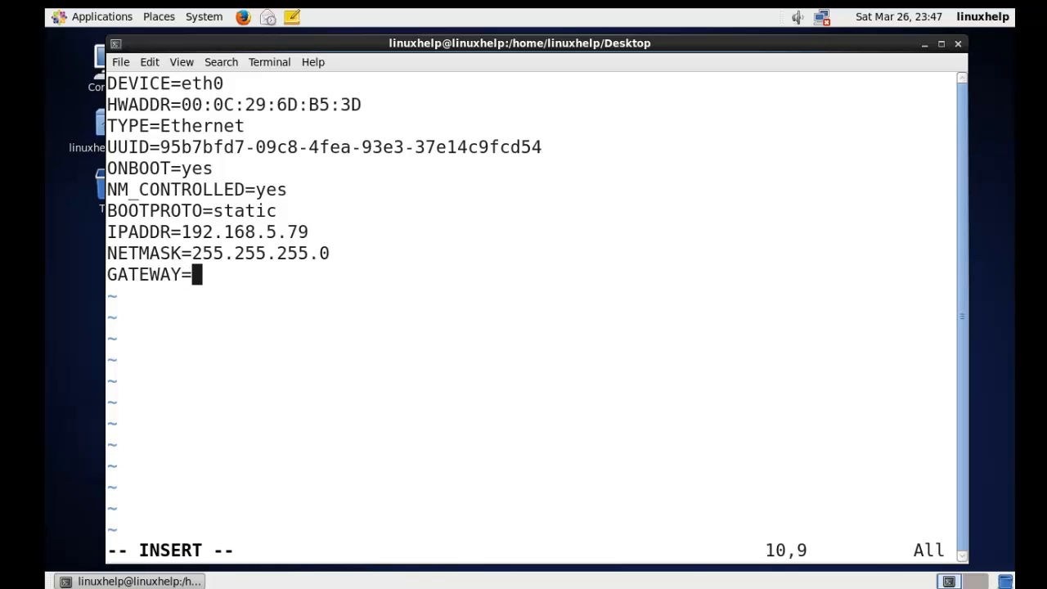
type("192.16")
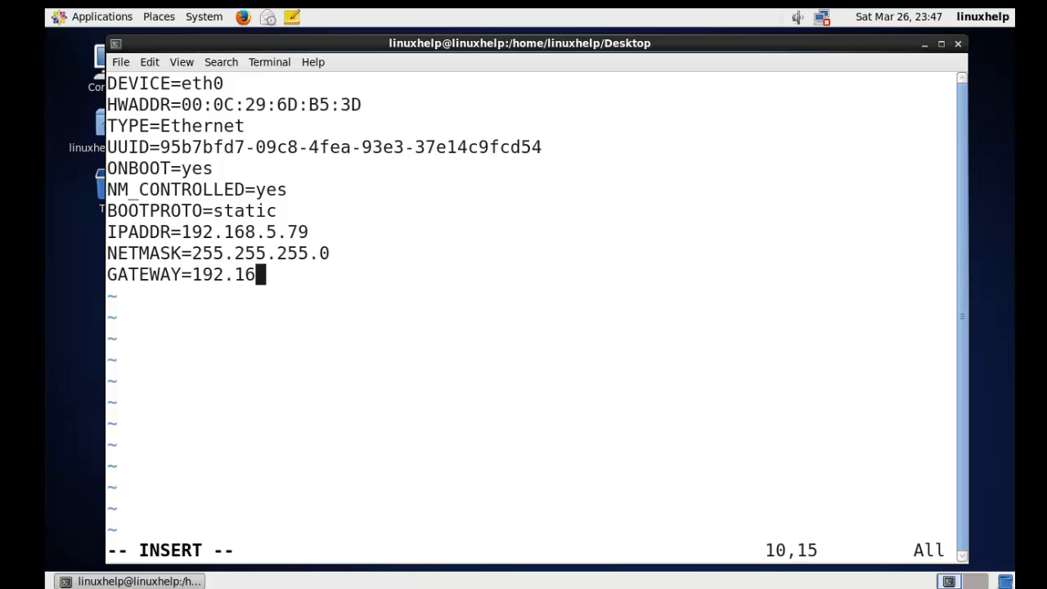
type("8.5.")
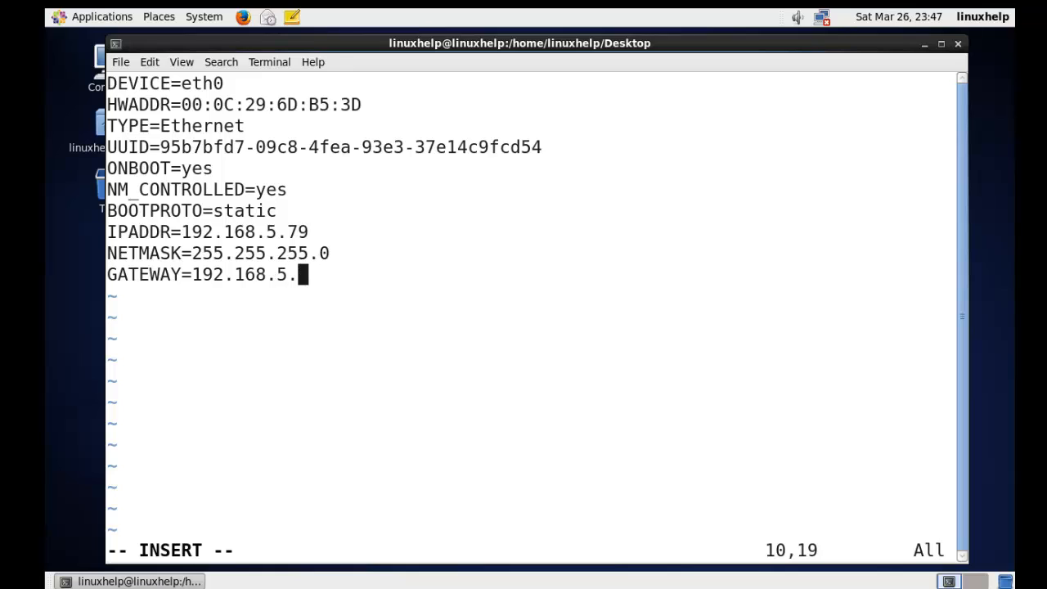
type("1")
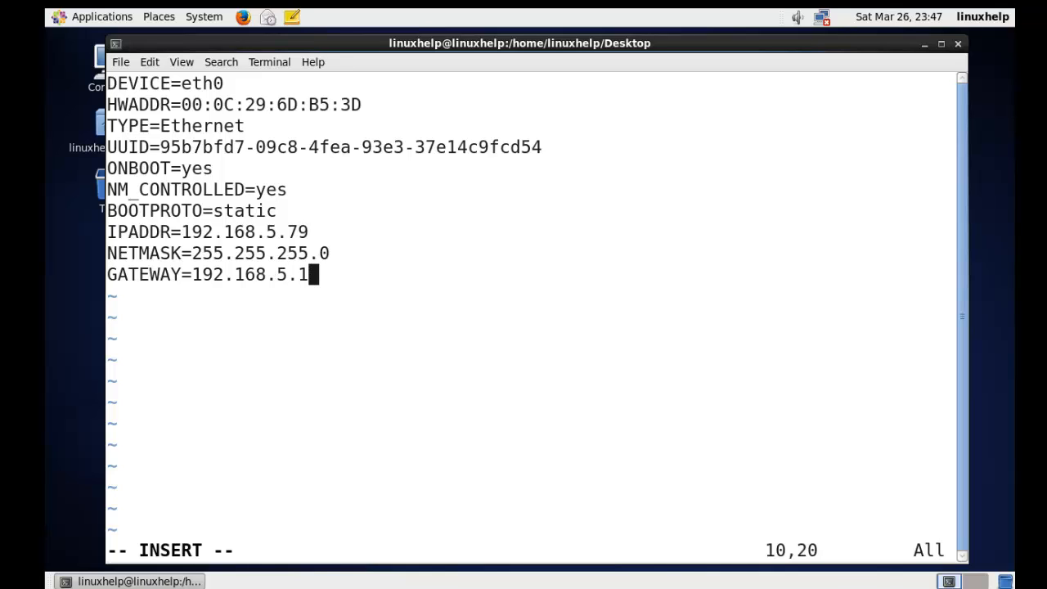
key("Return")
Step: Add the line DNS1=8.8.8.8
type("D")
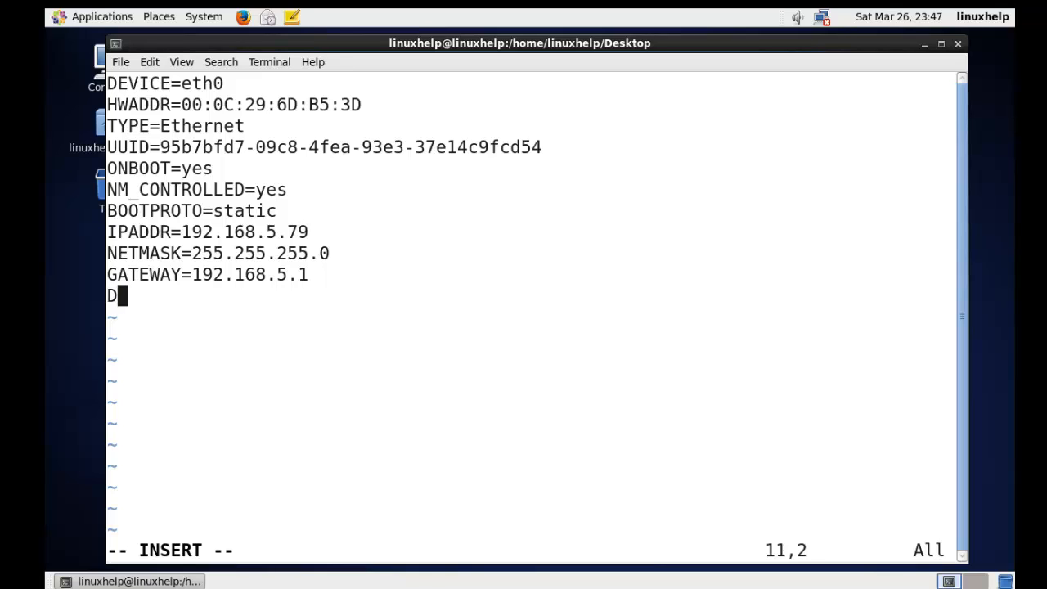
type("NS1=")
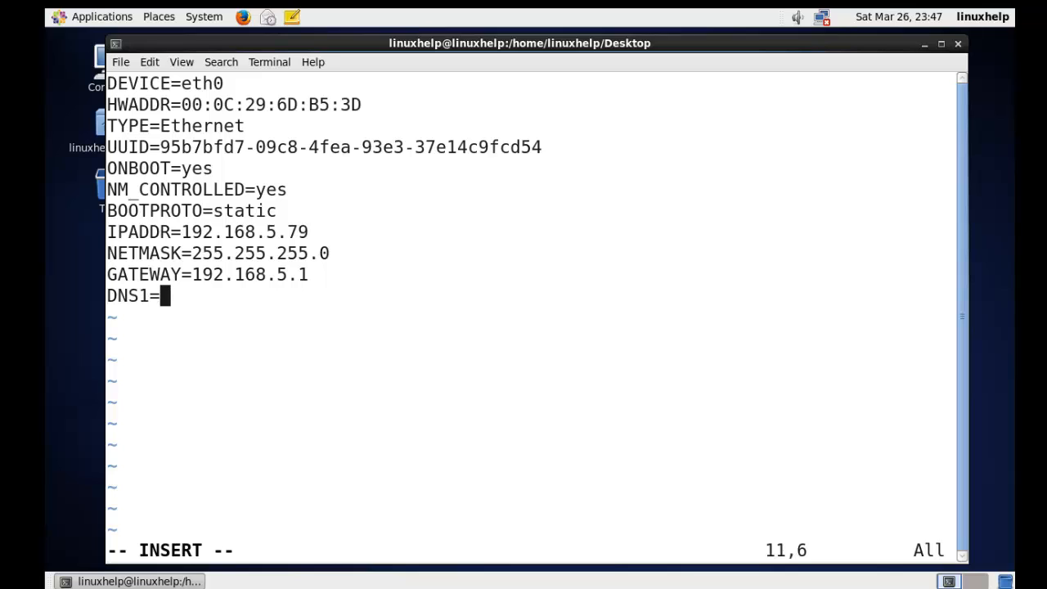
type("8.8.8.8")
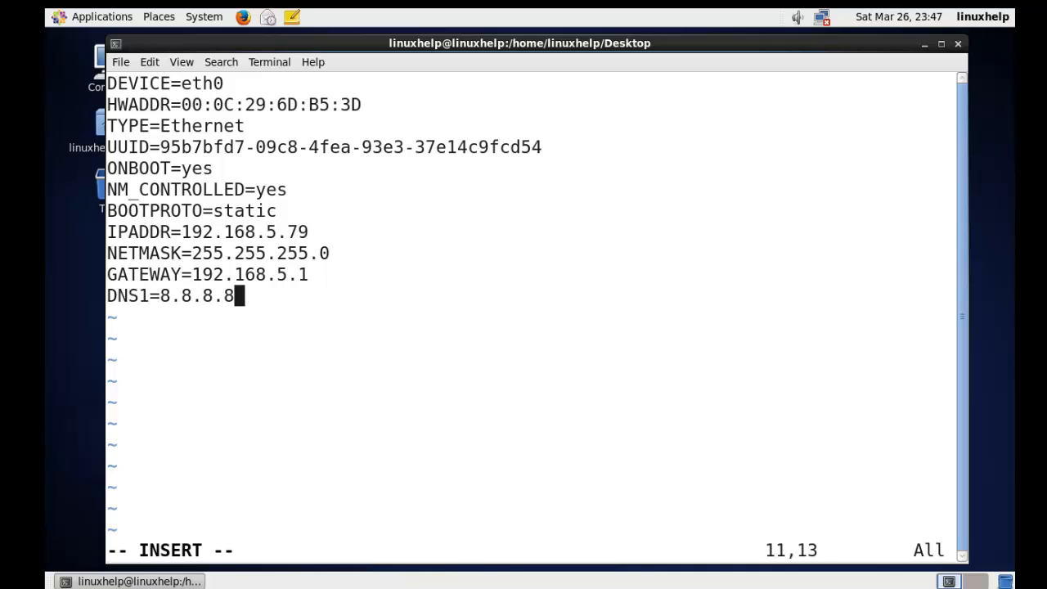
key("Return")
Step: Add the line DNS2=8.8.4.4
type("D")
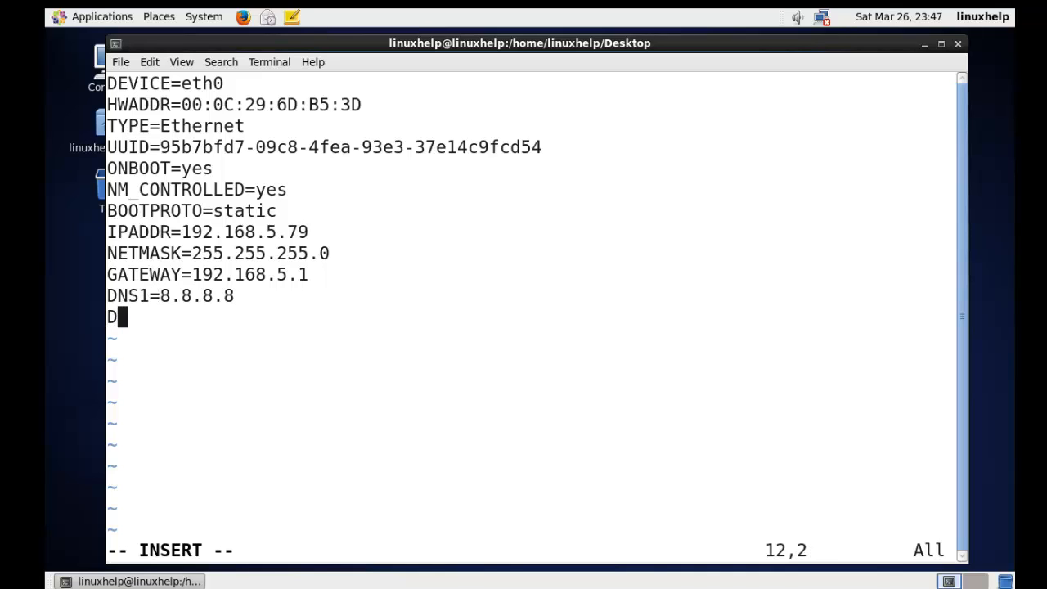
type("NS2")
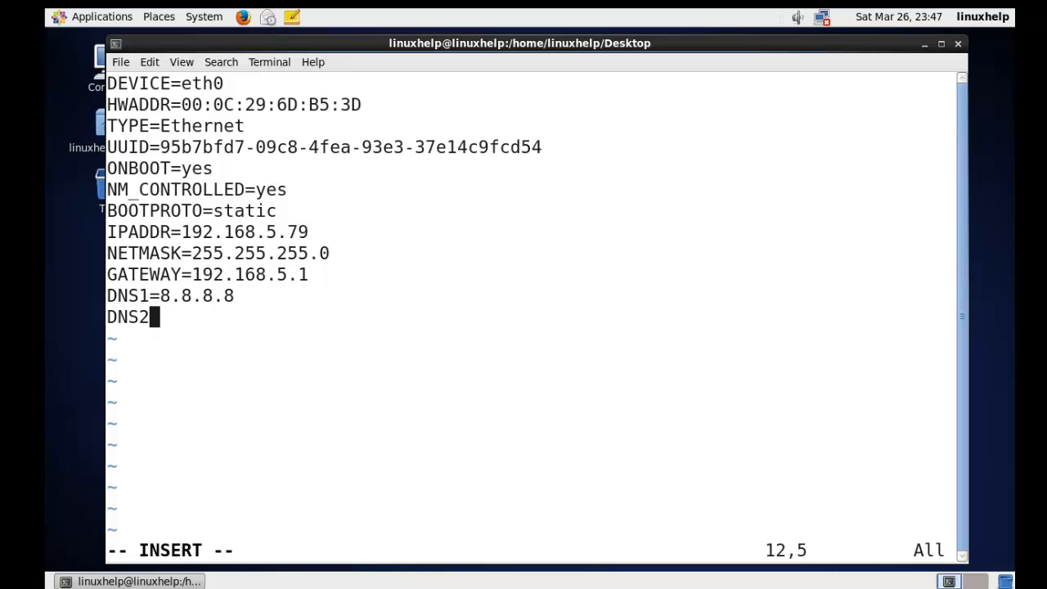
type("=8")
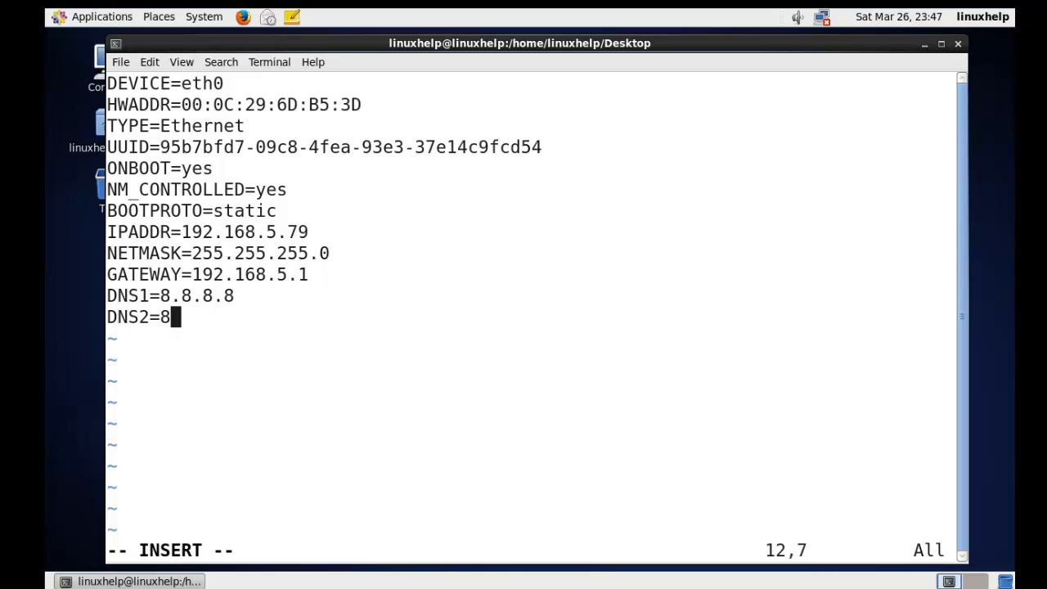
type(".8.4.4")
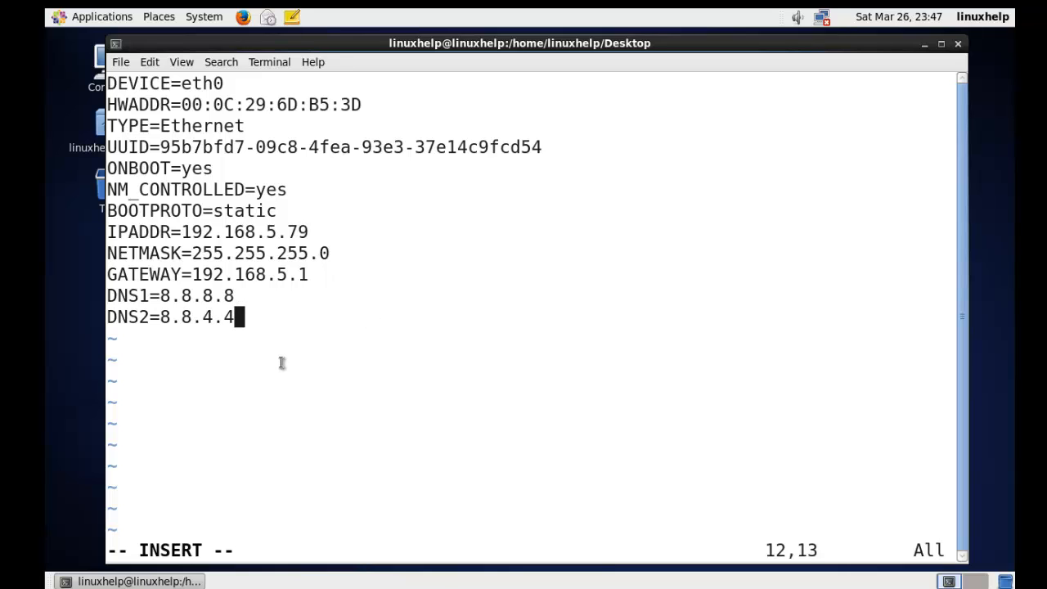
Step: Save the ifcfg-eth0 file and quit vim with :wq!
key("Escape")
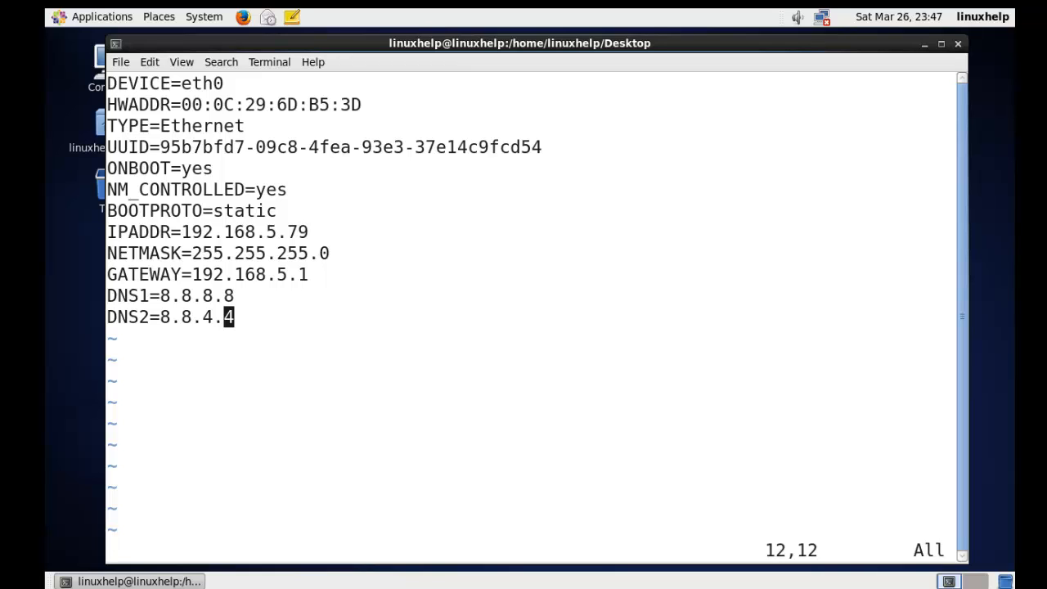
key("shift+q")
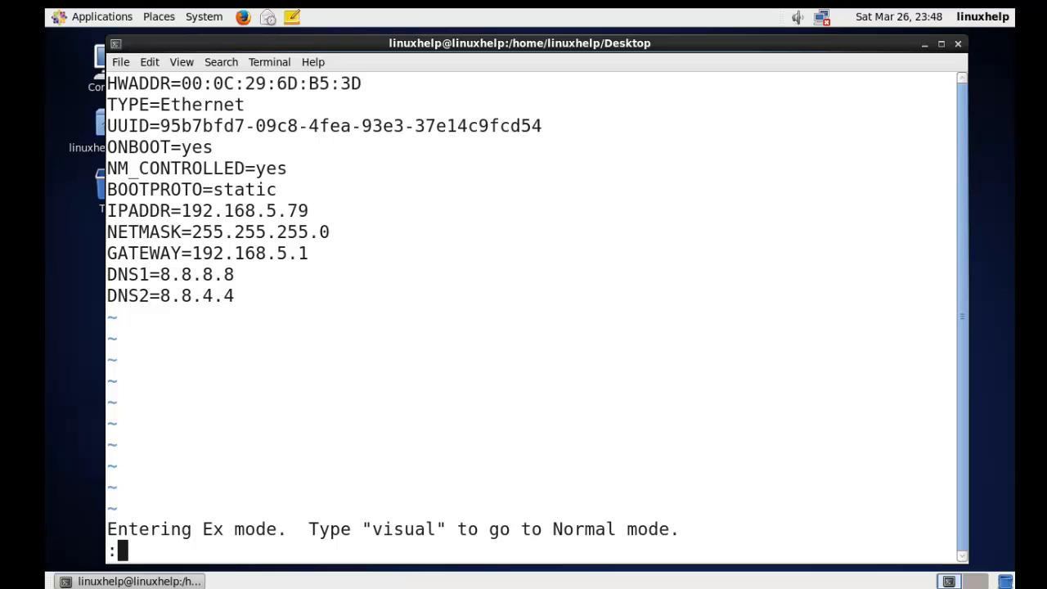
type("wq")
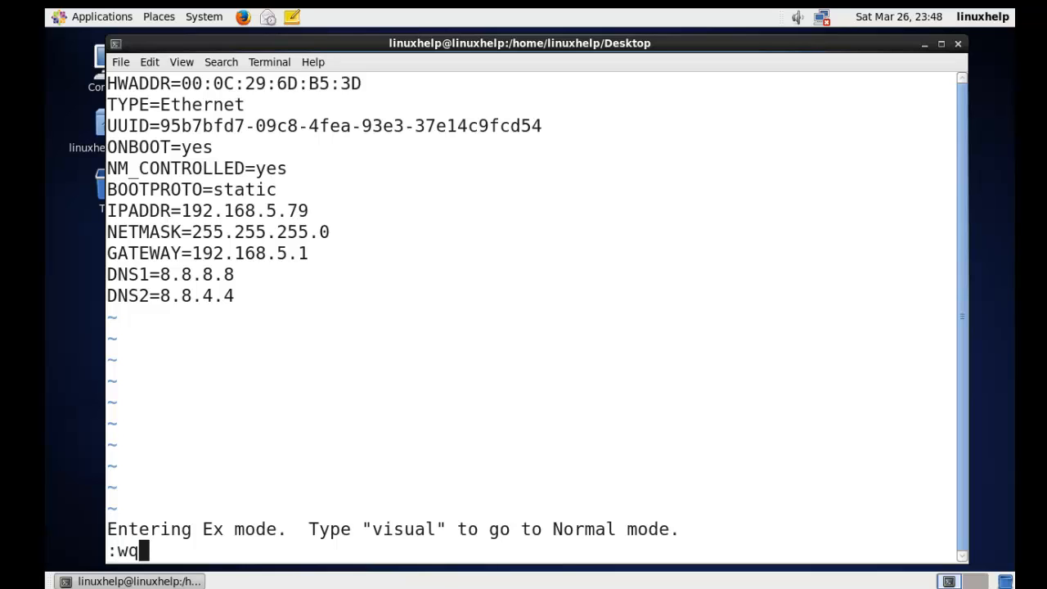
type("!")
key("Return")
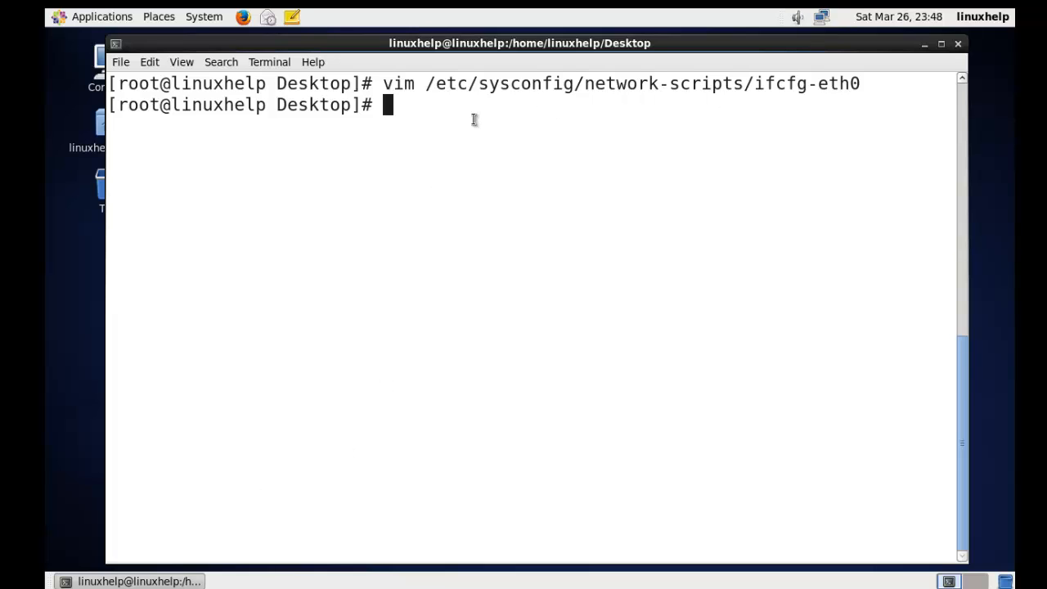
Step: Restart the network service with service network restart
type("service netwo")
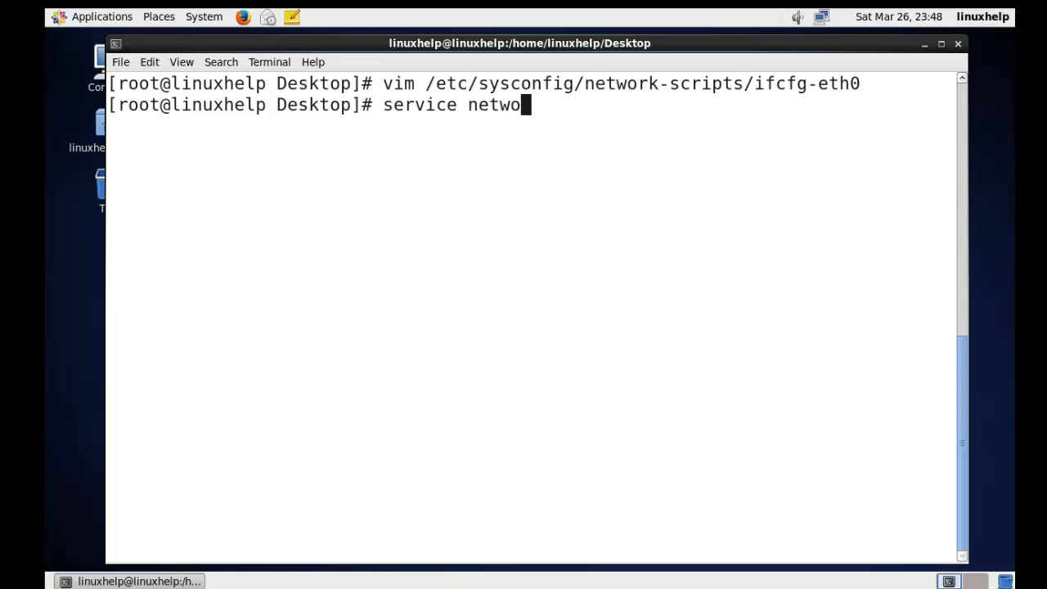
type("rk")
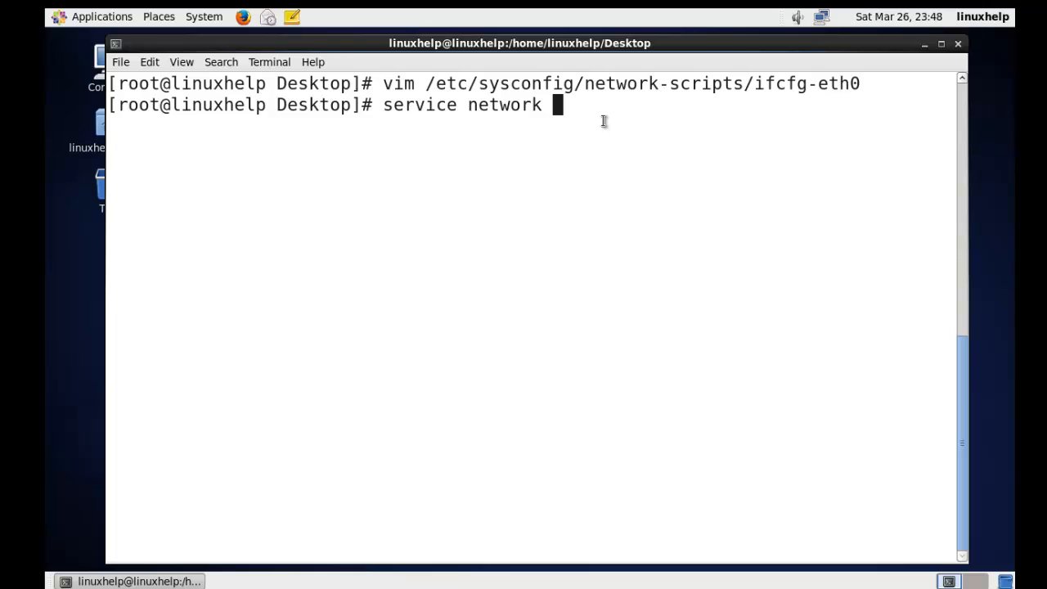
type("restart")
key("Return")
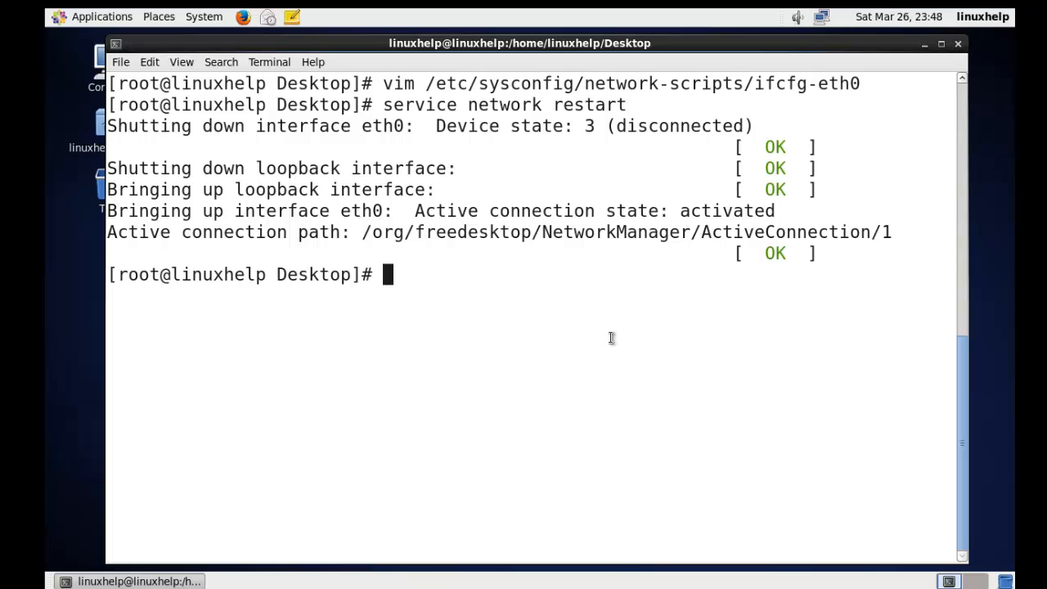
Step: Exit the root shell and then close the terminal session
type("exit")
key("Return")
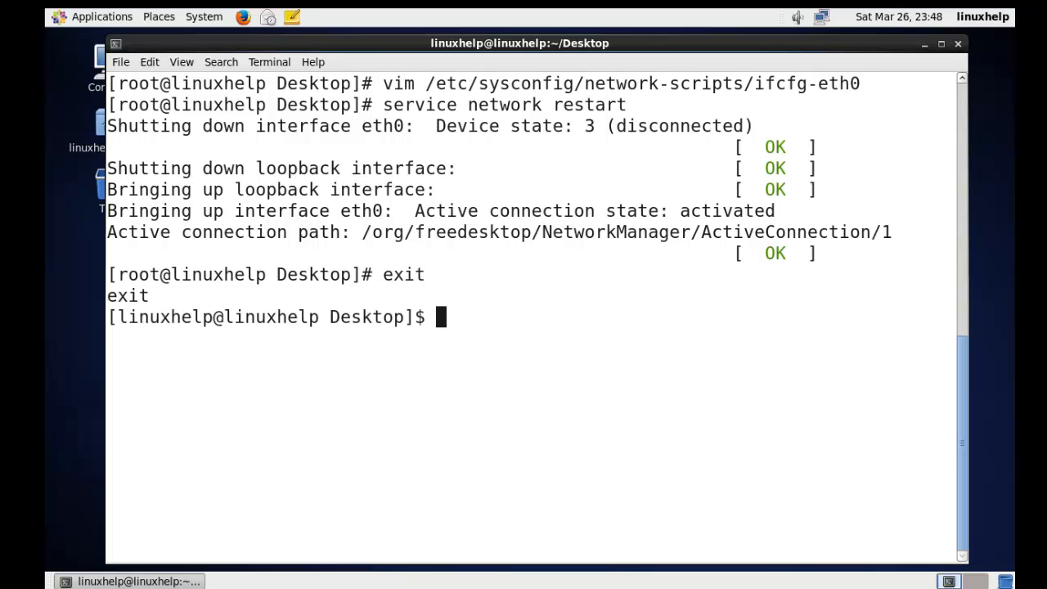
type("exit")
key("Return")
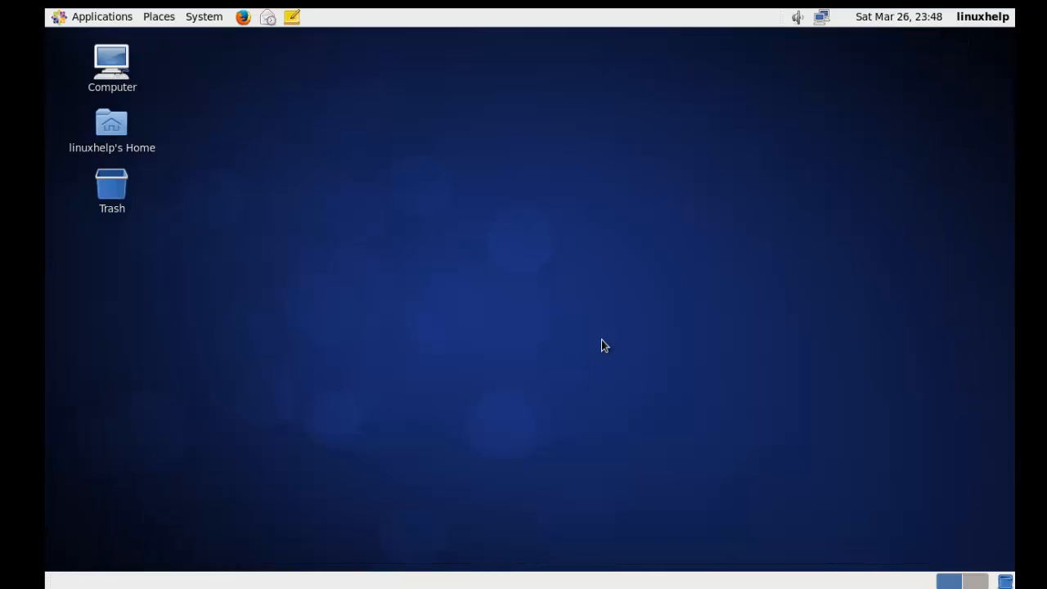
Step: Check the wired network connection for System eth0 in the panel's network menu
left_click(821, 16)
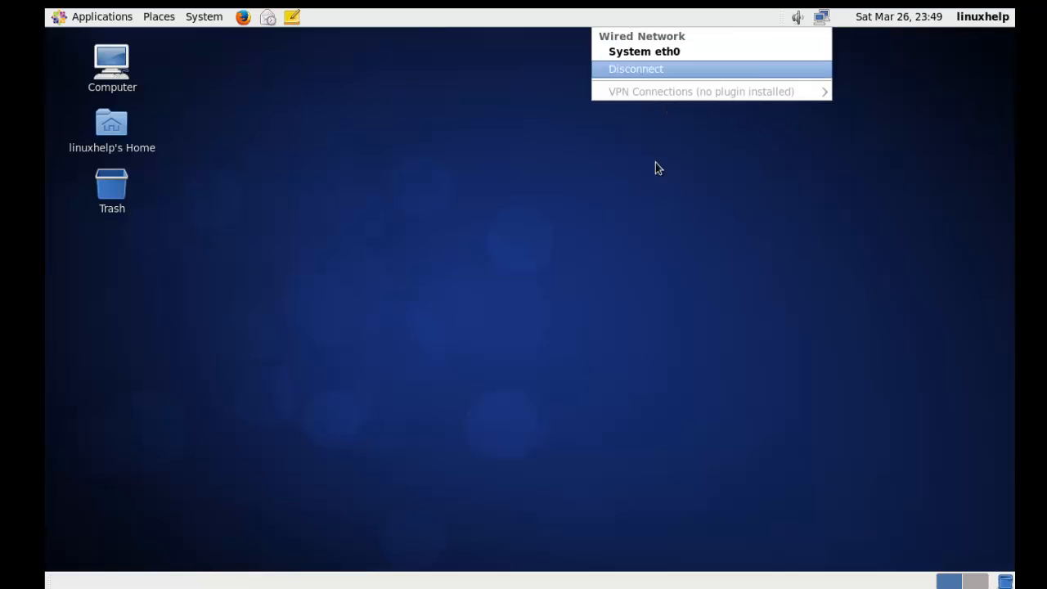
left_click(705, 202)
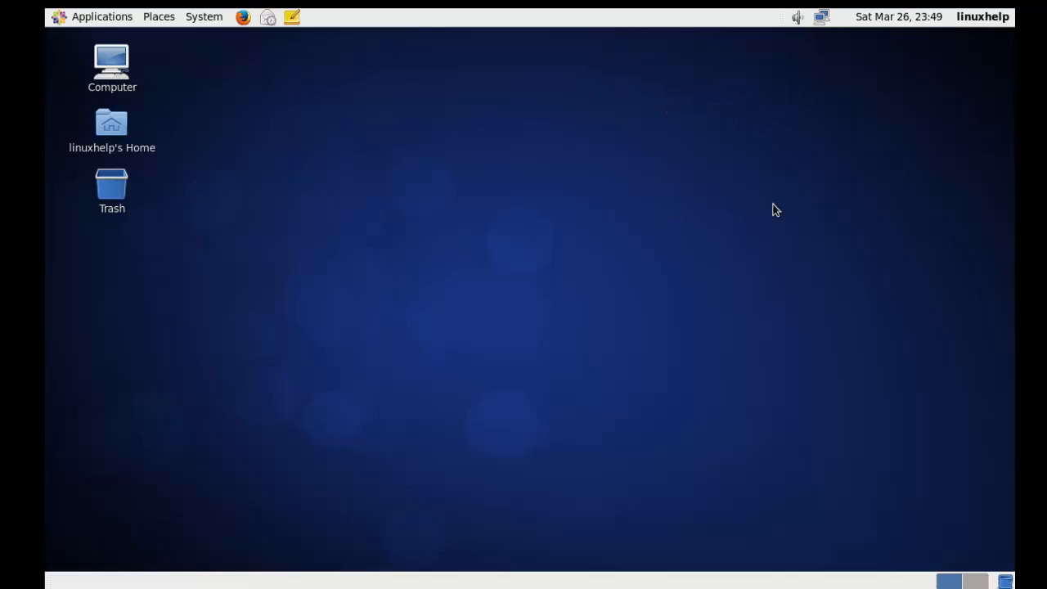
Step: Open Firefox and load google in the address bar to test internet connectivity
left_click(245, 18)
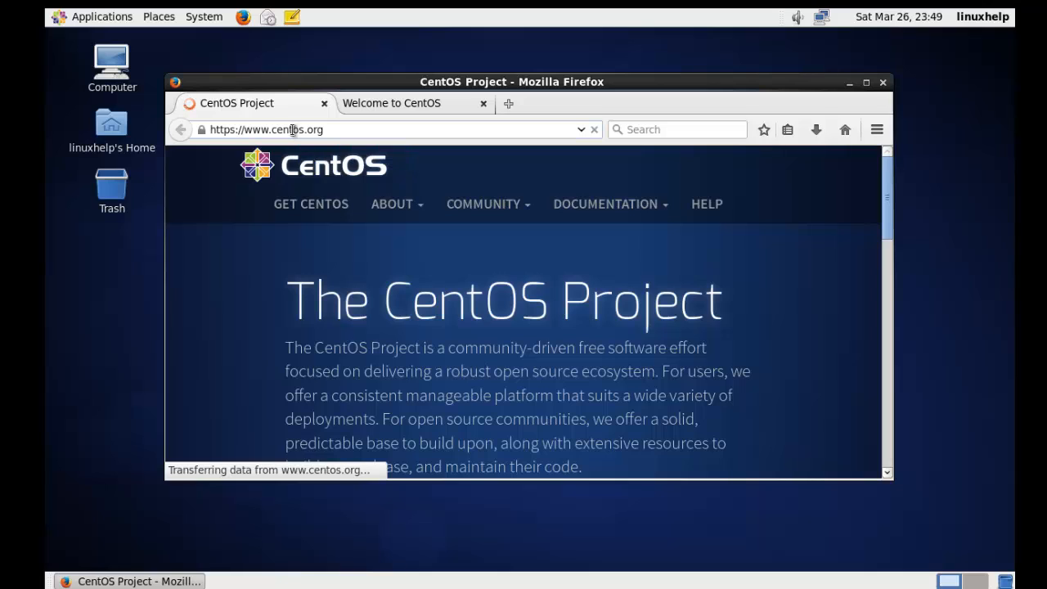
left_click(292, 130)
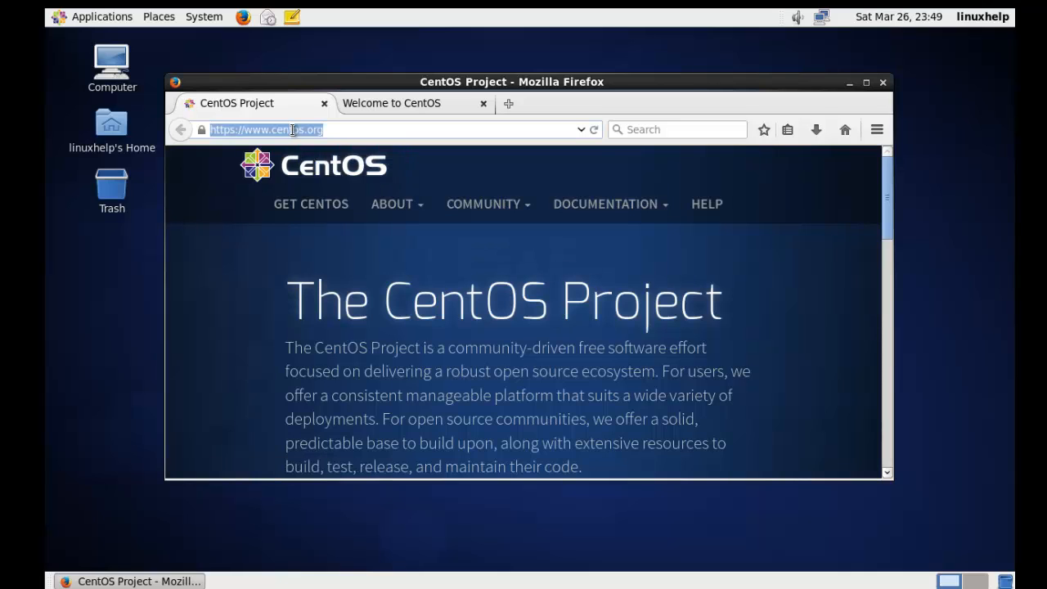
type("goog")
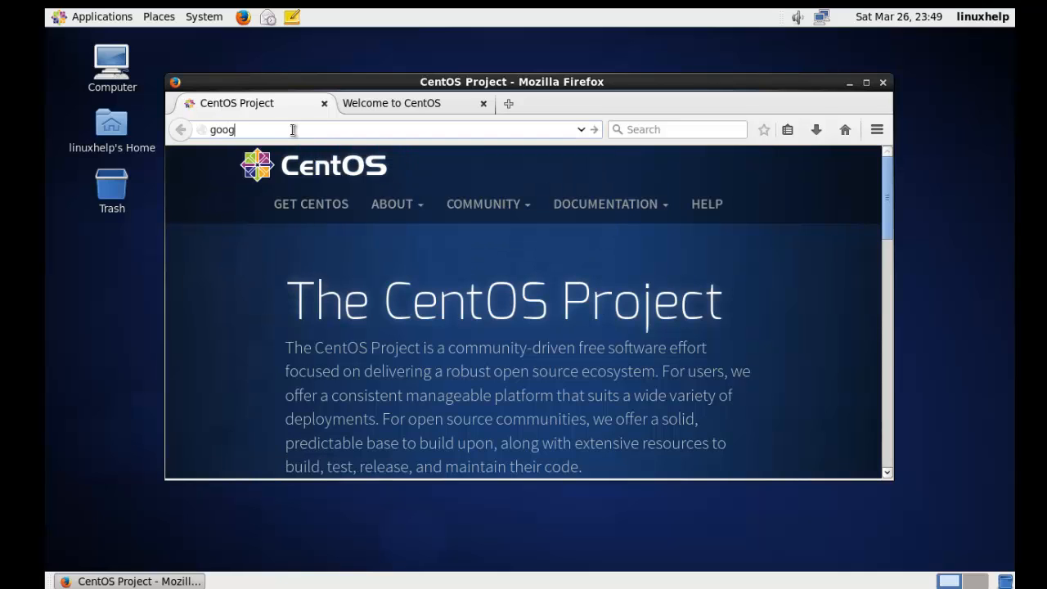
type("le")
key("Return")
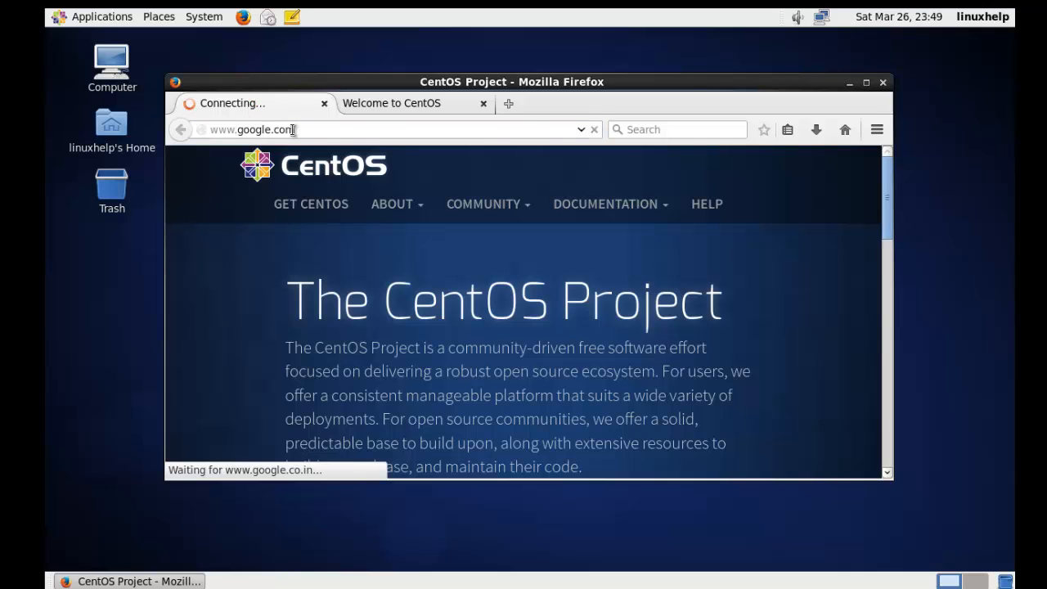